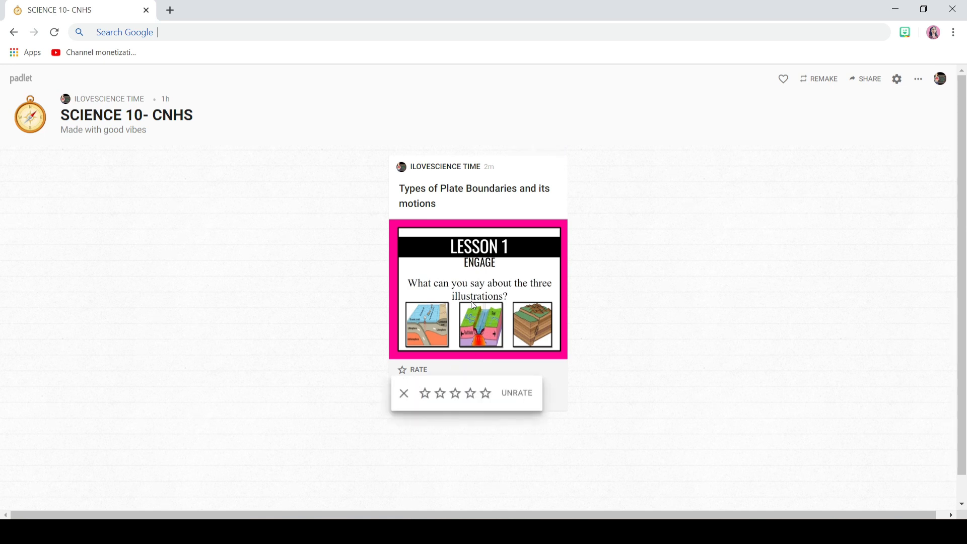
pyautogui.click(476, 218)
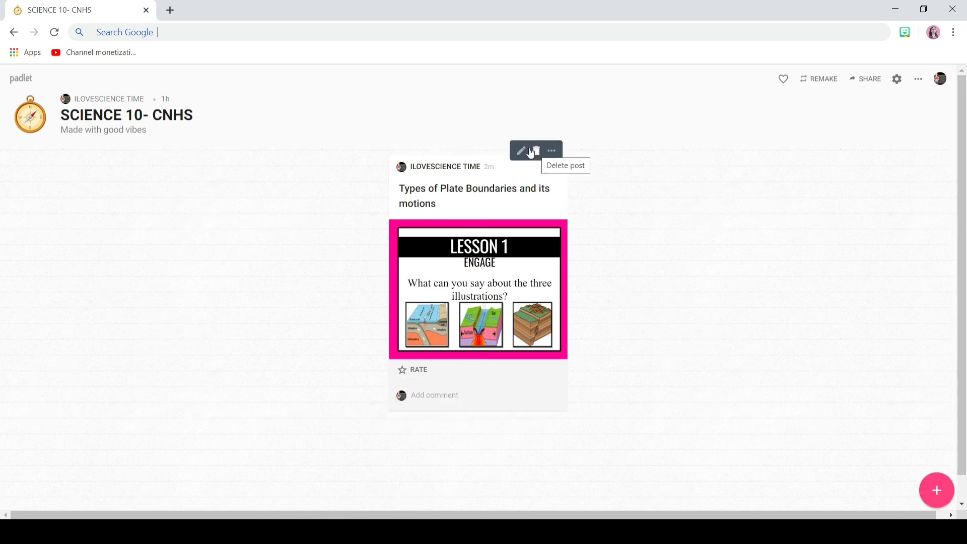
pyautogui.click(522, 149)
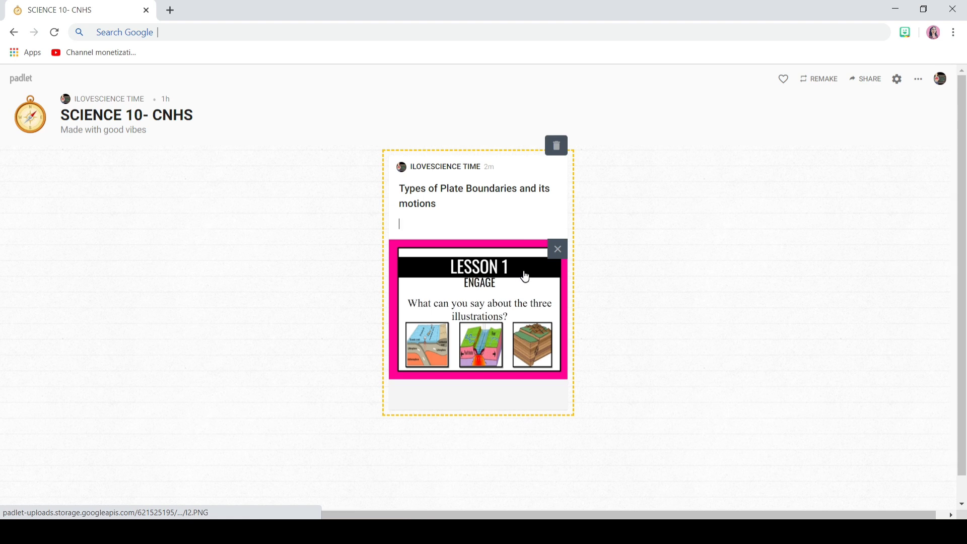
pyautogui.click(576, 168)
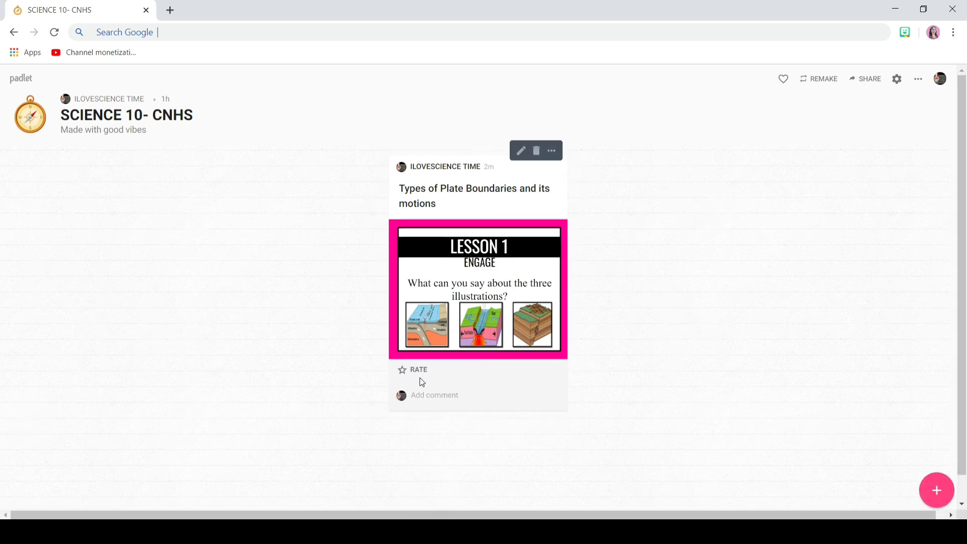
pyautogui.click(466, 399)
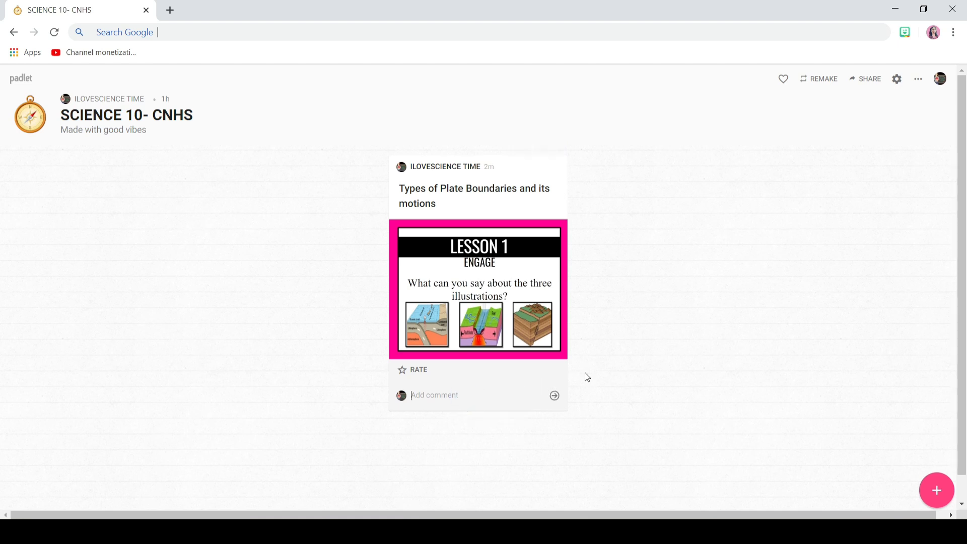
pyautogui.click(657, 320)
# - Create a new post and attach a freehand rectangle drawn in blue on the white drawing canvas
pyautogui.click(937, 487)
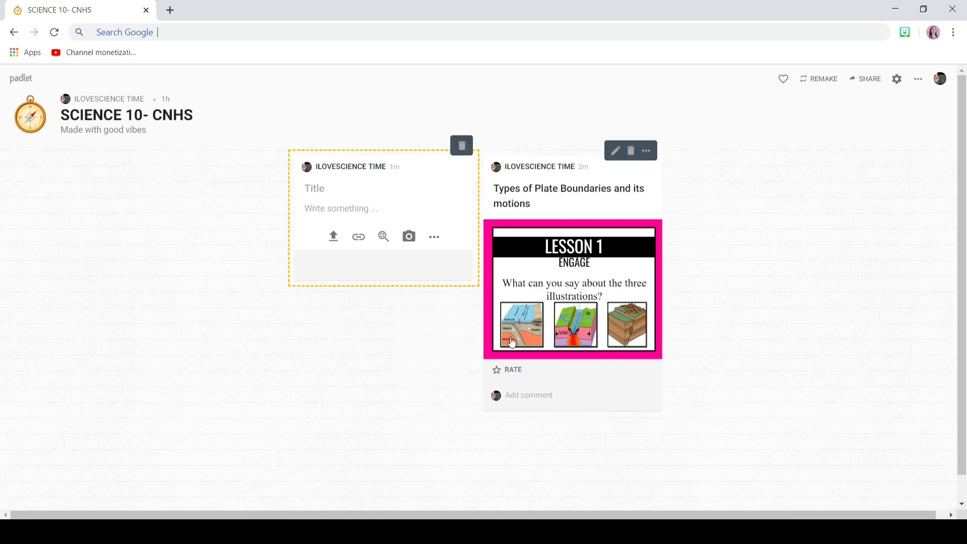
pyautogui.moveTo(496, 237)
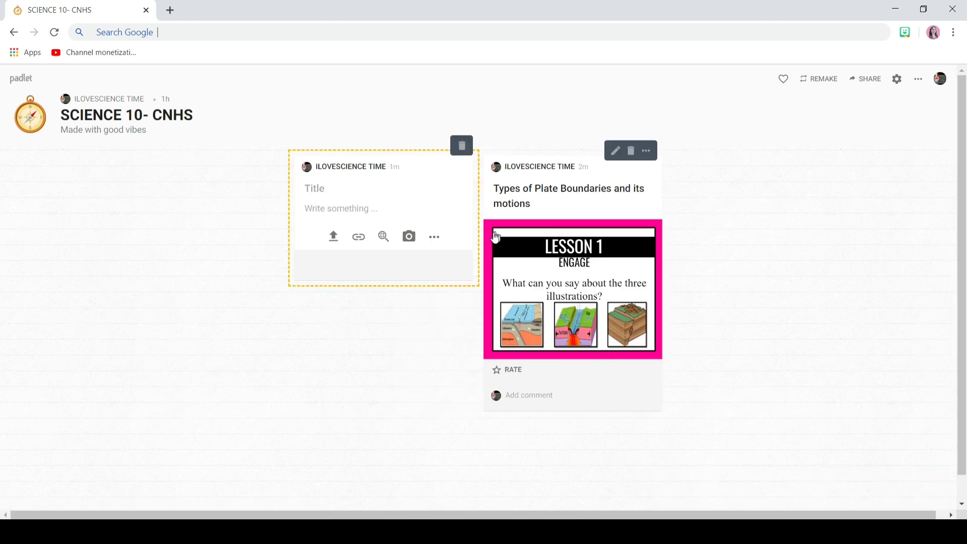
pyautogui.click(428, 238)
pyautogui.click(471, 435)
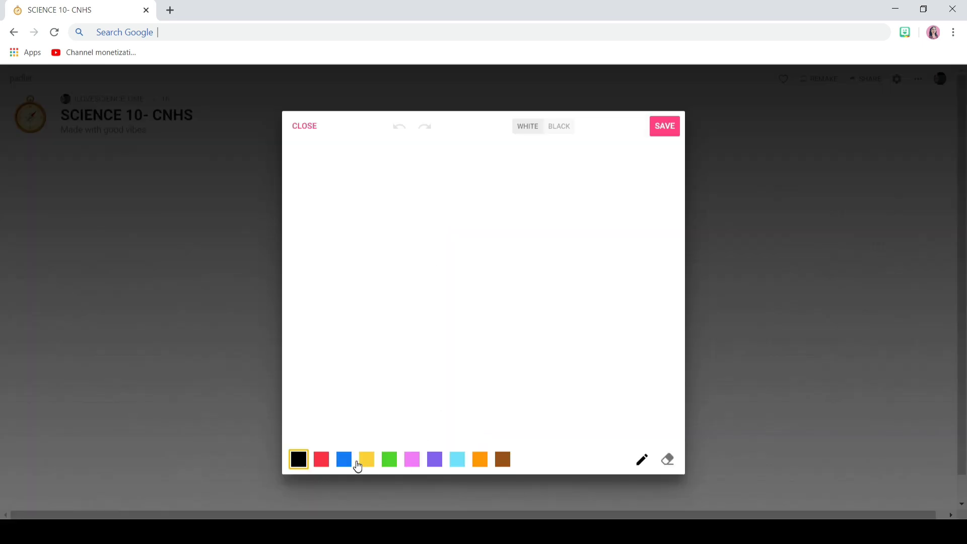
pyautogui.click(342, 460)
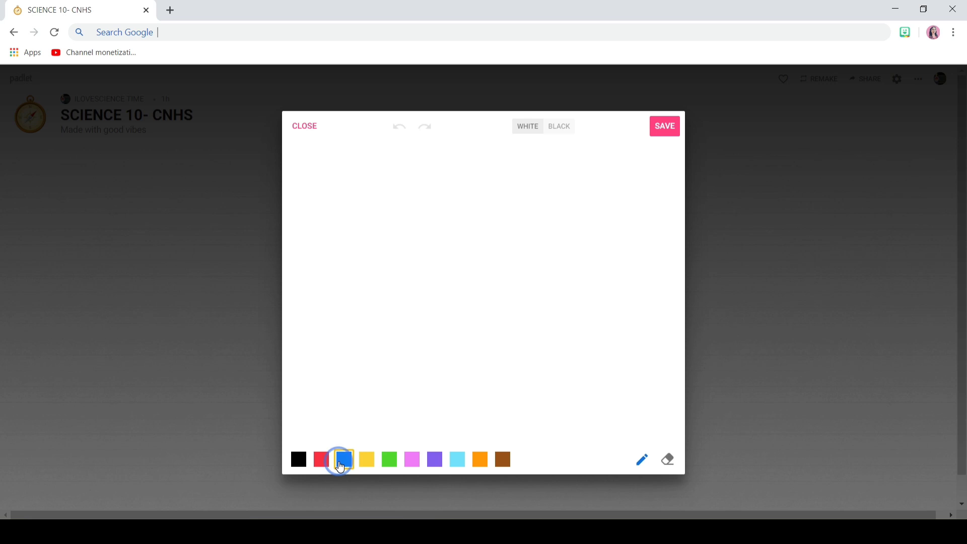
pyautogui.moveTo(389, 236)
pyautogui.mouseDown()
pyautogui.moveTo(390, 318)
pyautogui.moveTo(527, 334)
pyautogui.moveTo(568, 296)
pyautogui.moveTo(544, 209)
pyautogui.moveTo(383, 232)
pyautogui.mouseUp()
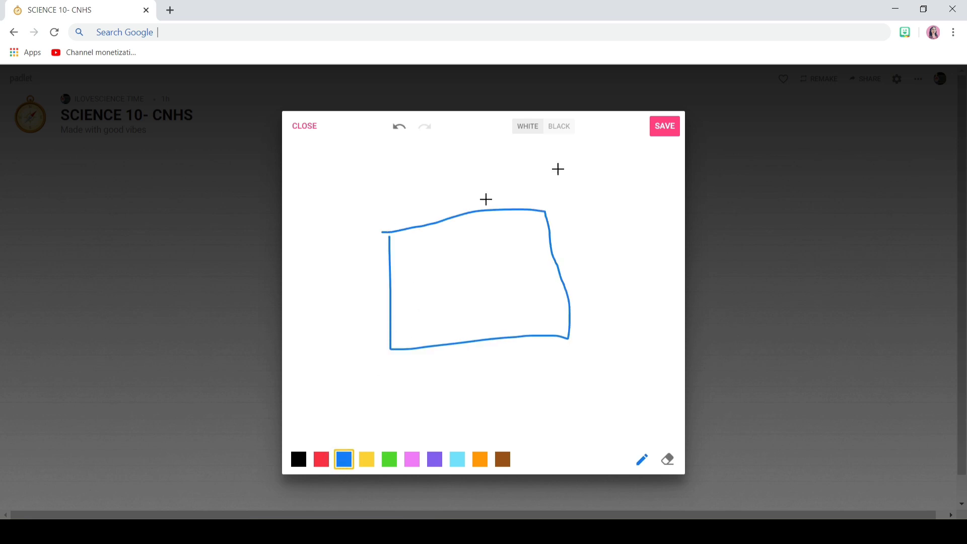
pyautogui.click(668, 127)
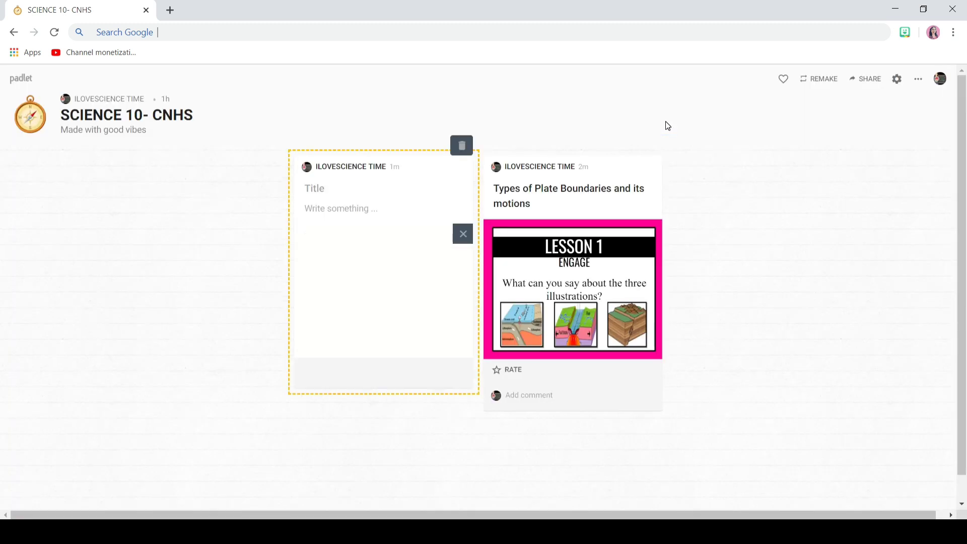
# - Publish the drawing post with its title and body text left blank
pyautogui.click(359, 188)
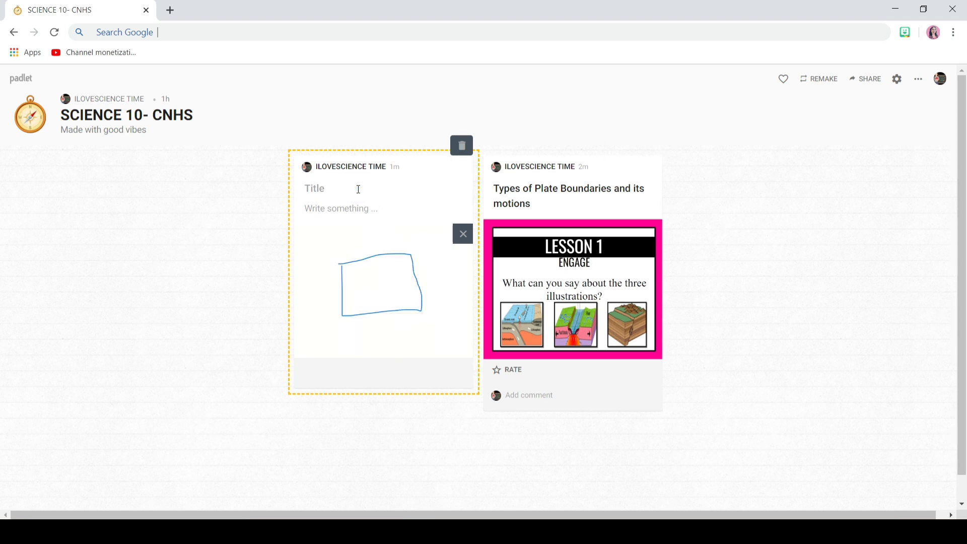
pyautogui.click(345, 208)
pyautogui.click(461, 408)
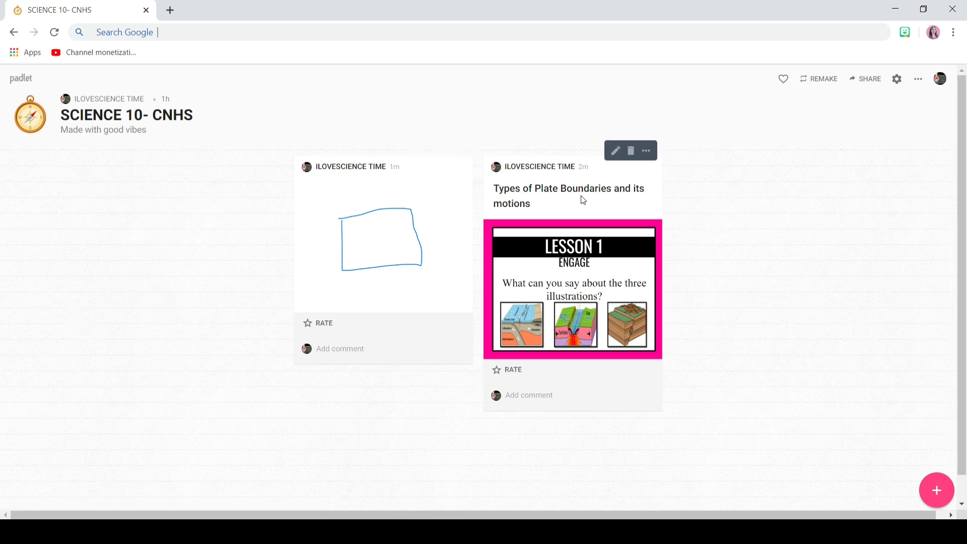
# - Copy the "Types of Plate Boundaries and its motions" post to this padlet itself
pyautogui.click(646, 151)
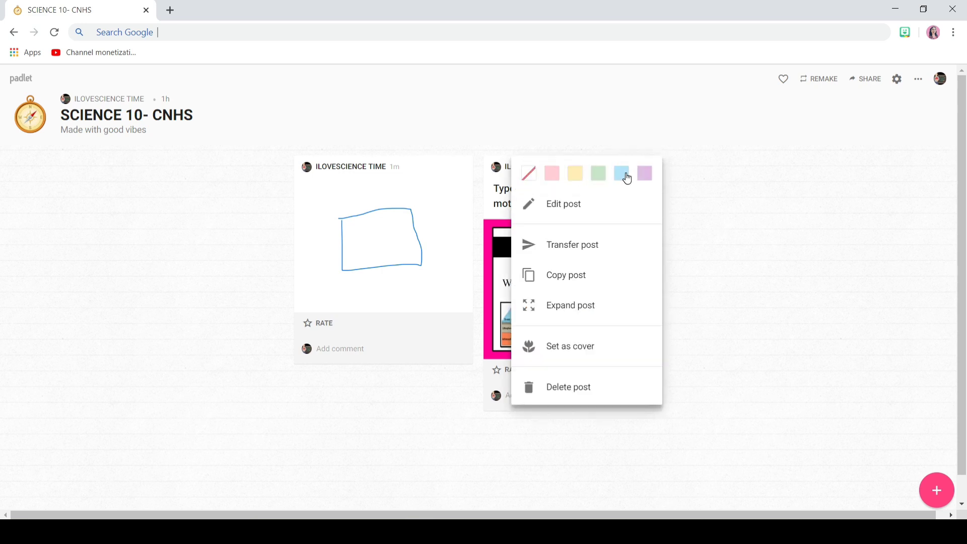
pyautogui.click(577, 276)
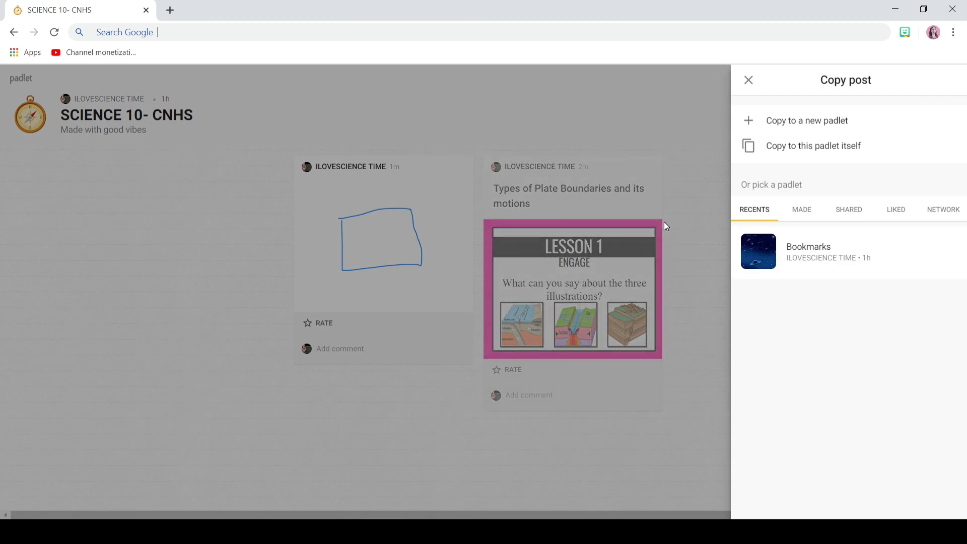
pyautogui.click(786, 147)
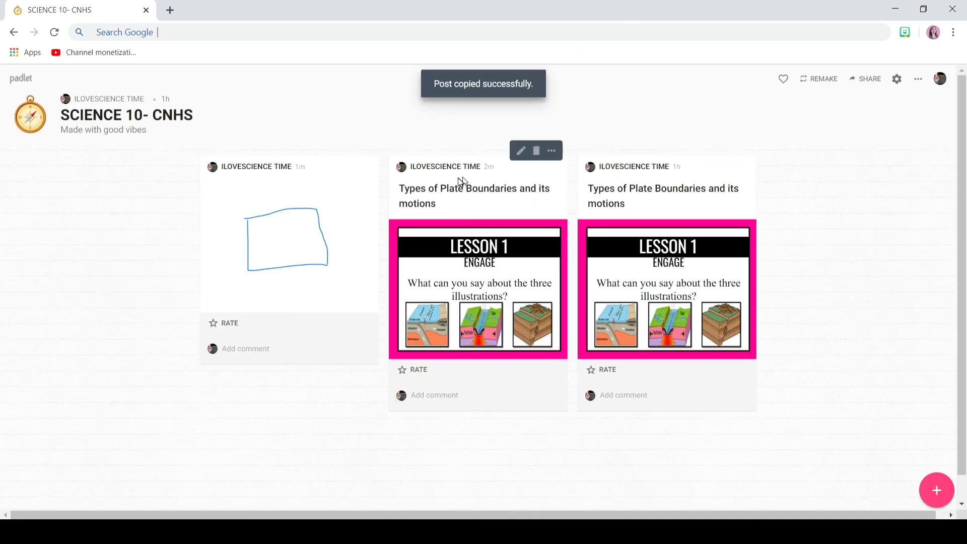
# - Reorder the posts so that the two lesson posts come first and the drawing post comes last
pyautogui.moveTo(506, 168)
pyautogui.mouseDown()
pyautogui.moveTo(358, 86)
pyautogui.moveTo(312, 166)
pyautogui.moveTo(292, 253)
pyautogui.mouseUp()
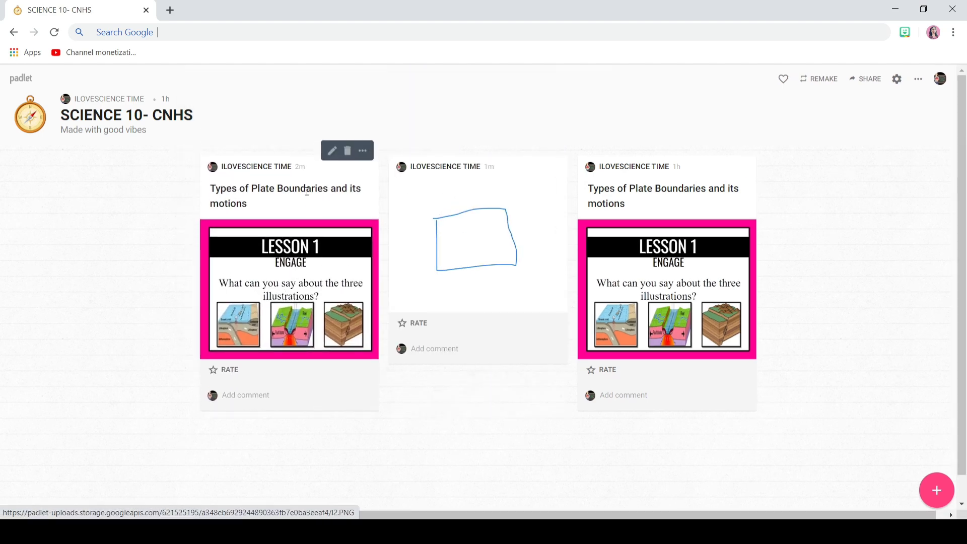
pyautogui.moveTo(305, 196); pyautogui.dragTo(659, 261)
pyautogui.moveTo(301, 243)
pyautogui.mouseDown()
pyautogui.moveTo(569, 237)
pyautogui.moveTo(730, 268)
pyautogui.mouseUp()
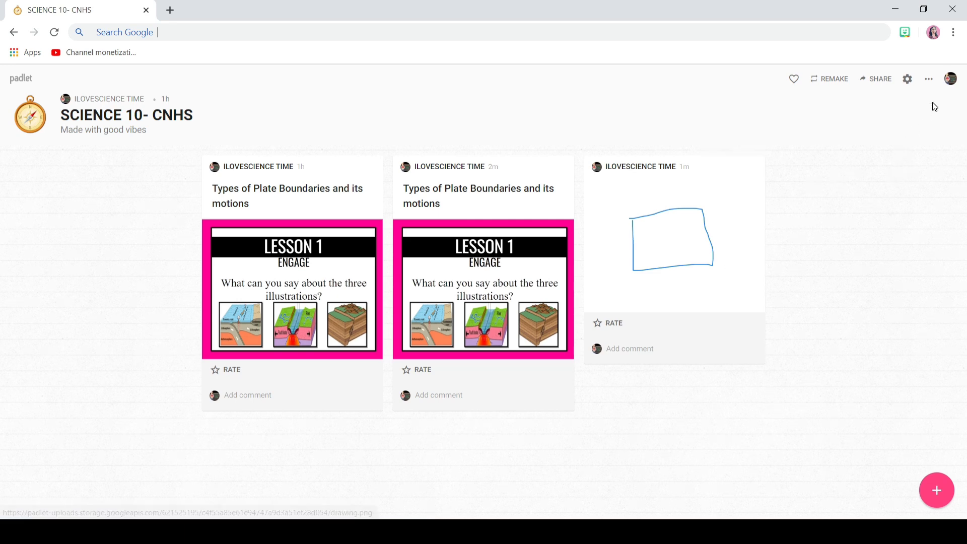
# - Change the padlet's format to Canvas
pyautogui.click(930, 80)
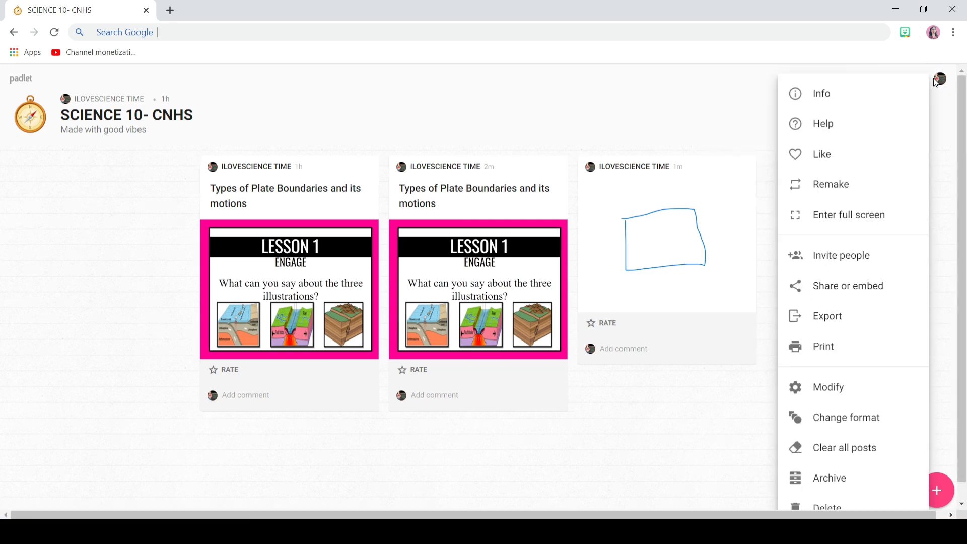
pyautogui.click(846, 426)
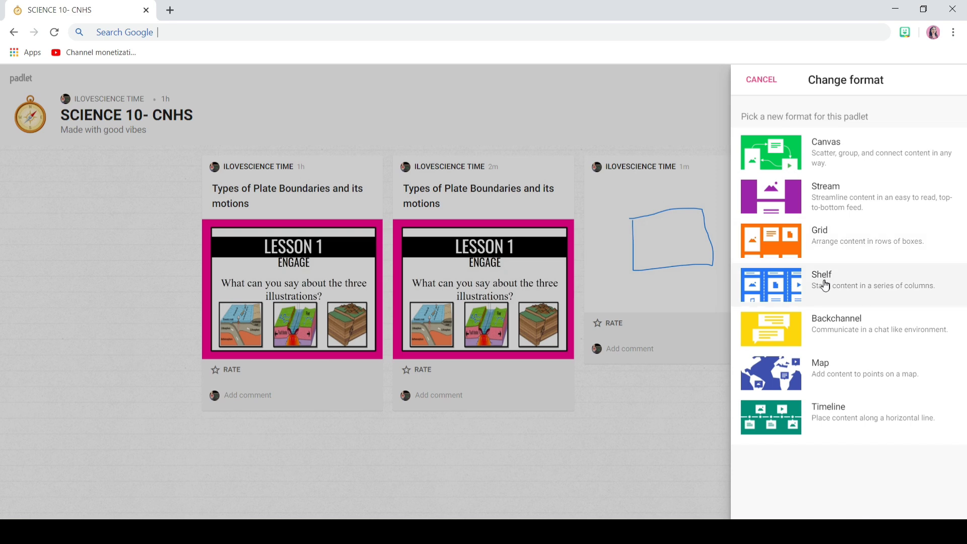
pyautogui.click(815, 150)
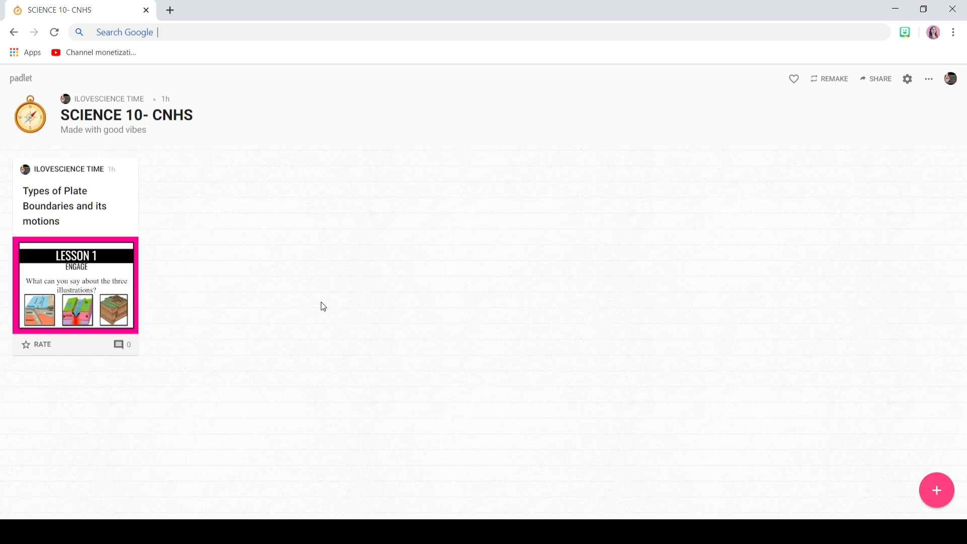
# - Spread the stacked posts apart on the canvas so that both lesson posts and the drawing post stand separately
pyautogui.moveTo(115, 195)
pyautogui.moveTo(115, 197); pyautogui.dragTo(444, 190)
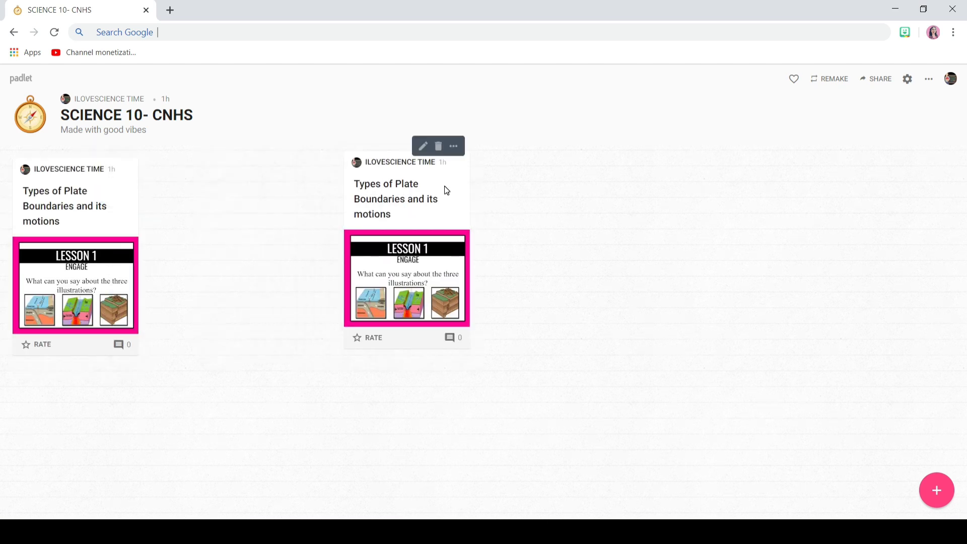
pyautogui.moveTo(100, 198); pyautogui.dragTo(675, 186)
pyautogui.moveTo(300, 234)
pyautogui.mouseDown()
pyautogui.moveTo(23, 451)
pyautogui.moveTo(32, 412)
pyautogui.mouseUp()
pyautogui.moveTo(43, 258)
pyautogui.mouseDown()
pyautogui.moveTo(361, 266)
pyautogui.moveTo(406, 302)
pyautogui.mouseUp()
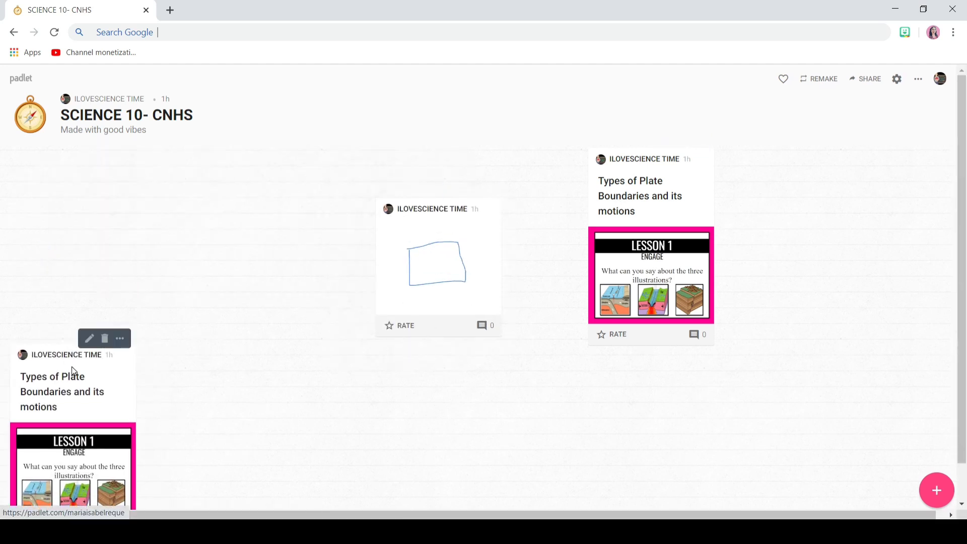
# - Arrange one lesson post at the canvas's upper left, the drawing post directly below it, and the other lesson post beside it
pyautogui.moveTo(118, 377)
pyautogui.mouseDown()
pyautogui.moveTo(80, 171)
pyautogui.moveTo(90, 177)
pyautogui.mouseUp()
pyautogui.moveTo(410, 231)
pyautogui.mouseDown()
pyautogui.moveTo(121, 389)
pyautogui.moveTo(51, 398)
pyautogui.moveTo(33, 389)
pyautogui.mouseUp()
pyautogui.click(35, 389)
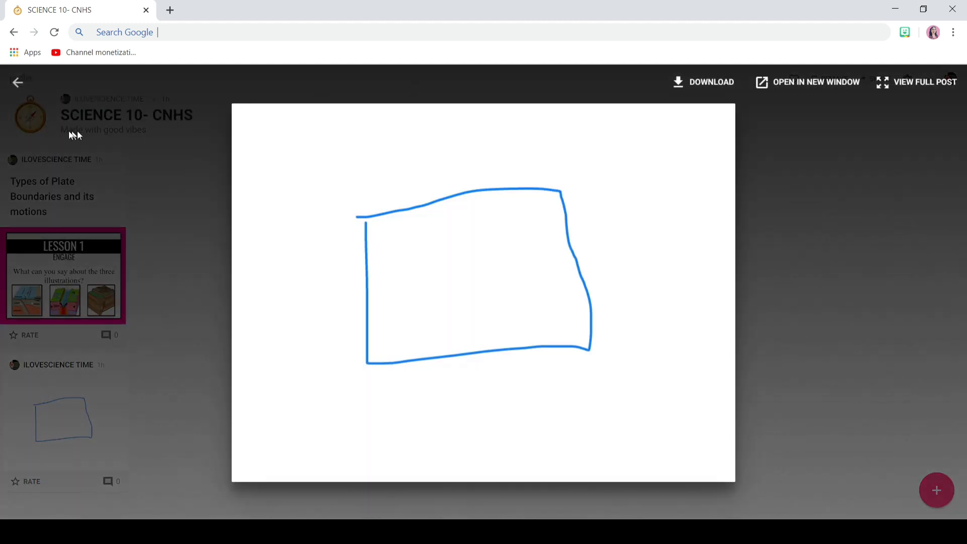
pyautogui.click(17, 83)
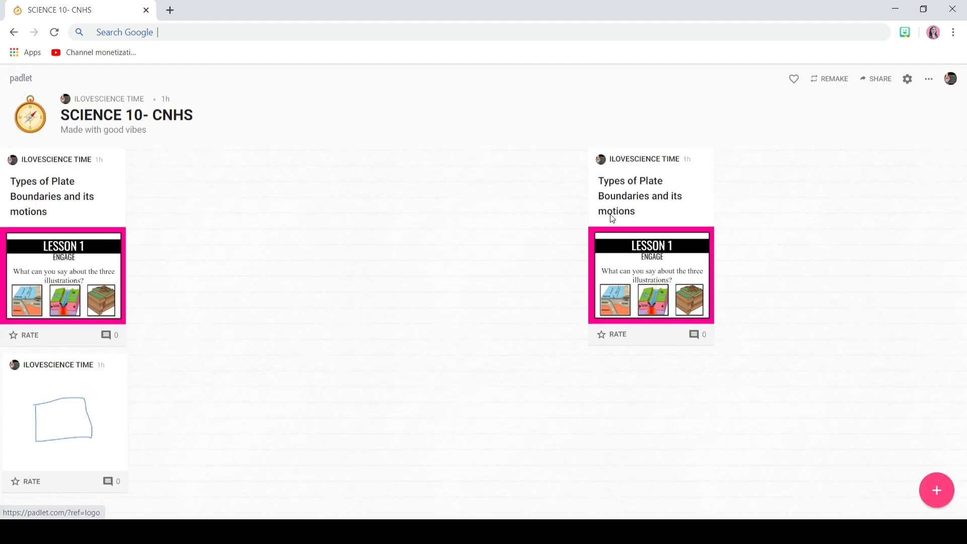
pyautogui.moveTo(618, 212); pyautogui.dragTo(192, 194)
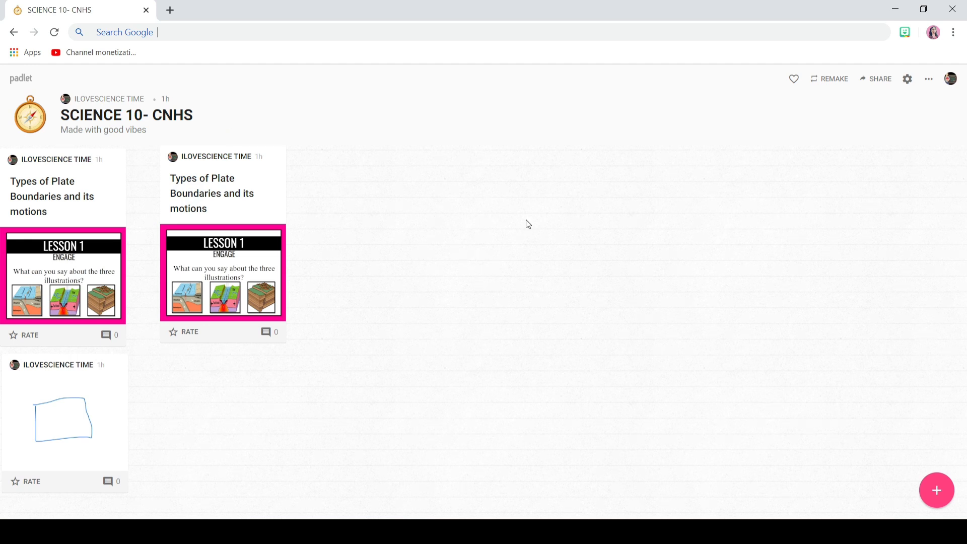
# - Set the padlet's visitor permissions to Can read, keeping its privacy on Secret, and save the privacy settings
pyautogui.click(869, 79)
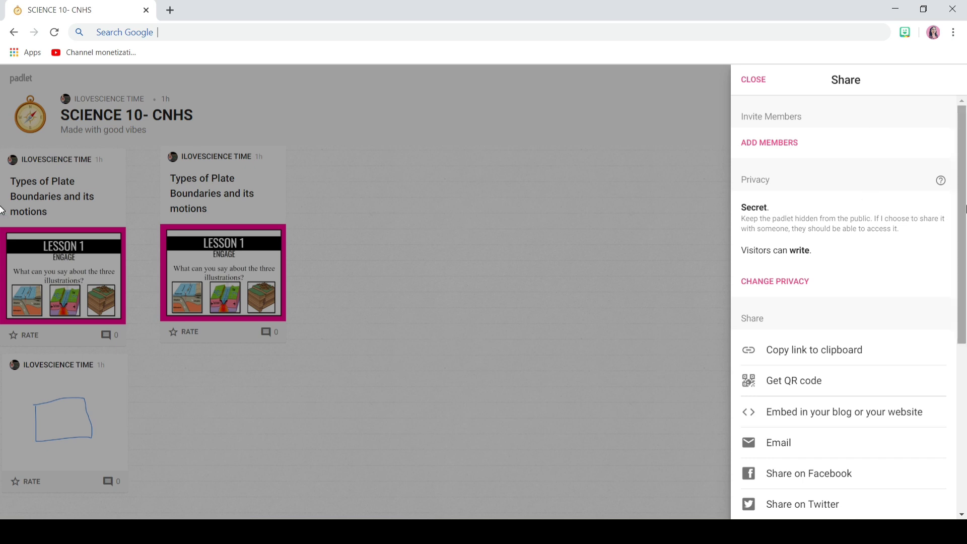
pyautogui.scroll(-1, 947, 207)
pyautogui.click(806, 258)
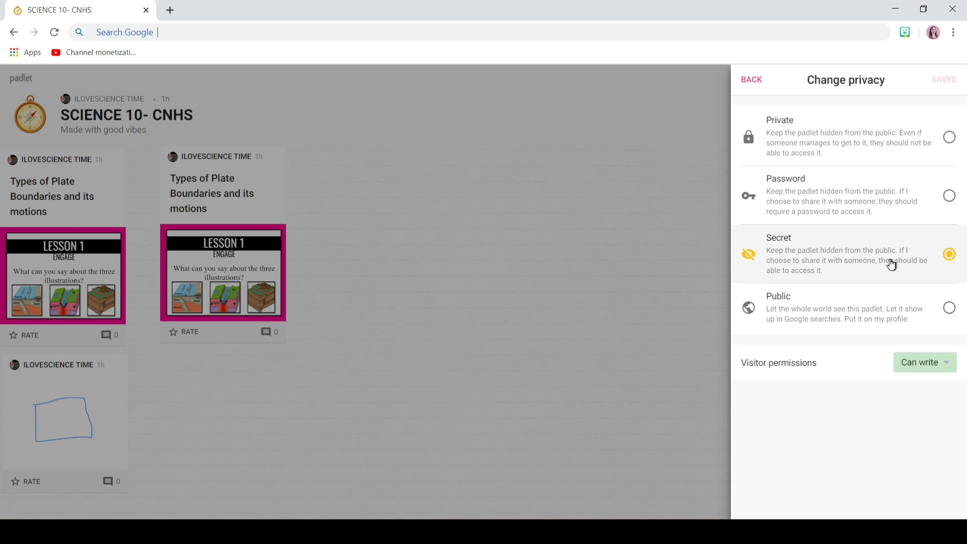
pyautogui.click(930, 264)
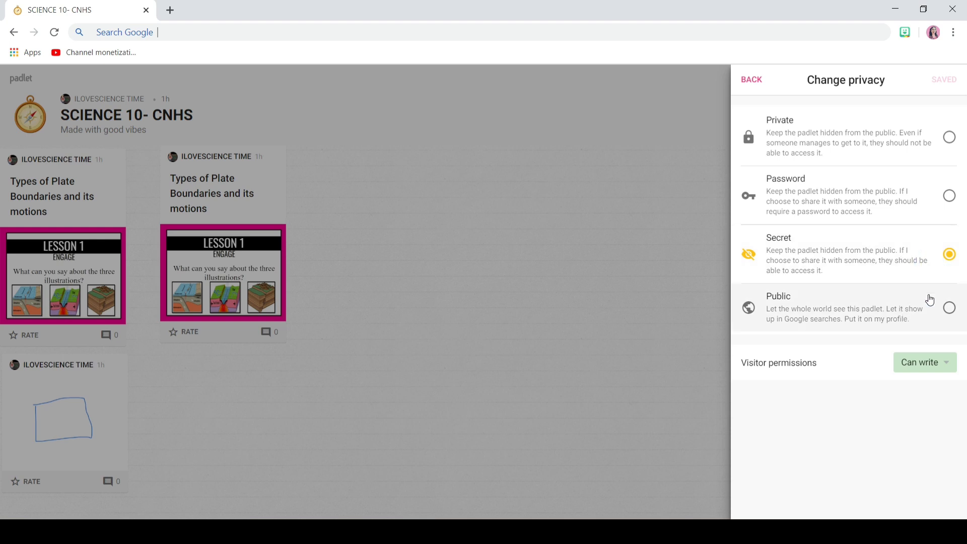
pyautogui.click(929, 361)
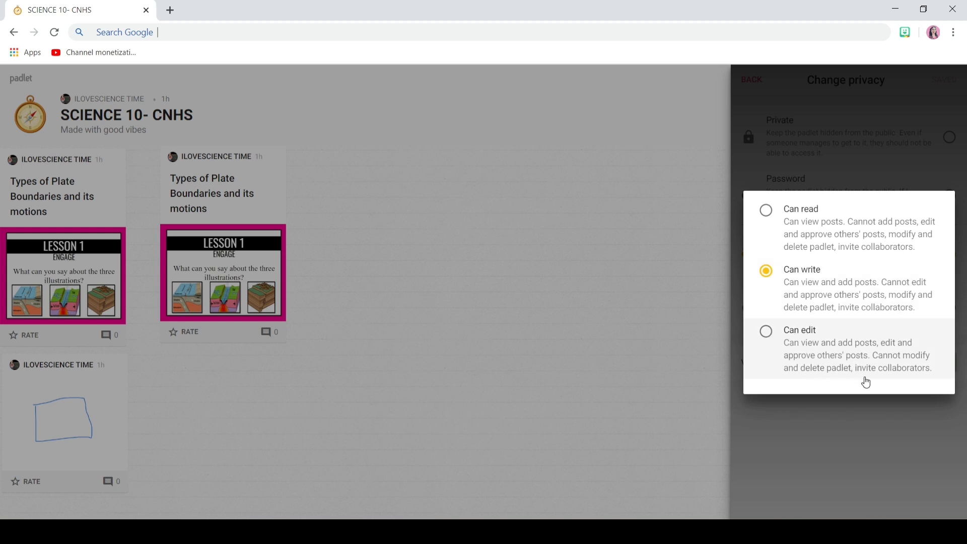
pyautogui.click(773, 227)
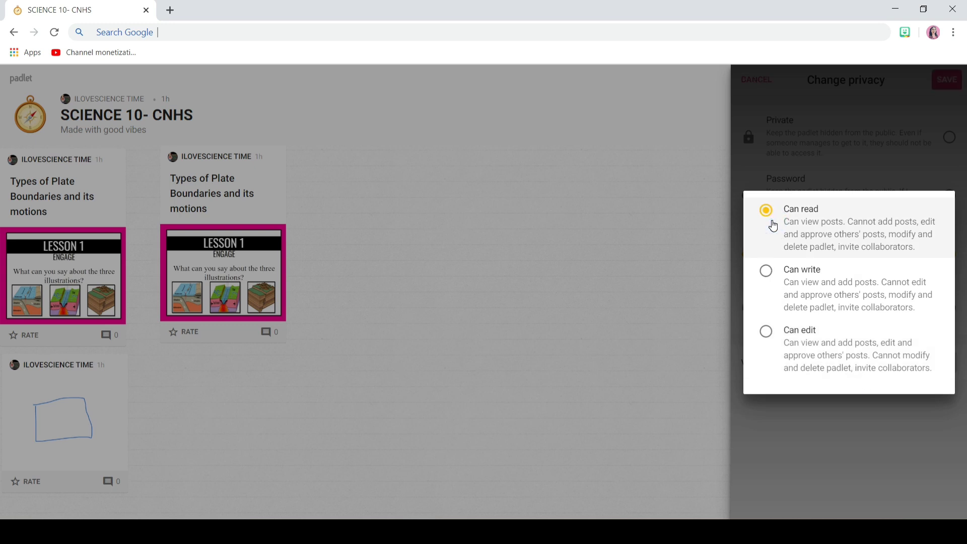
pyautogui.click(886, 104)
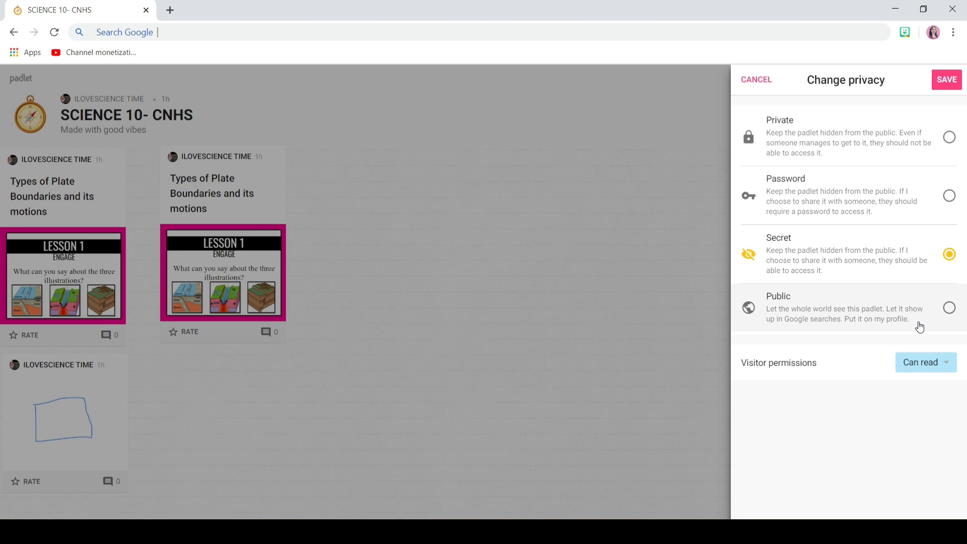
pyautogui.click(948, 83)
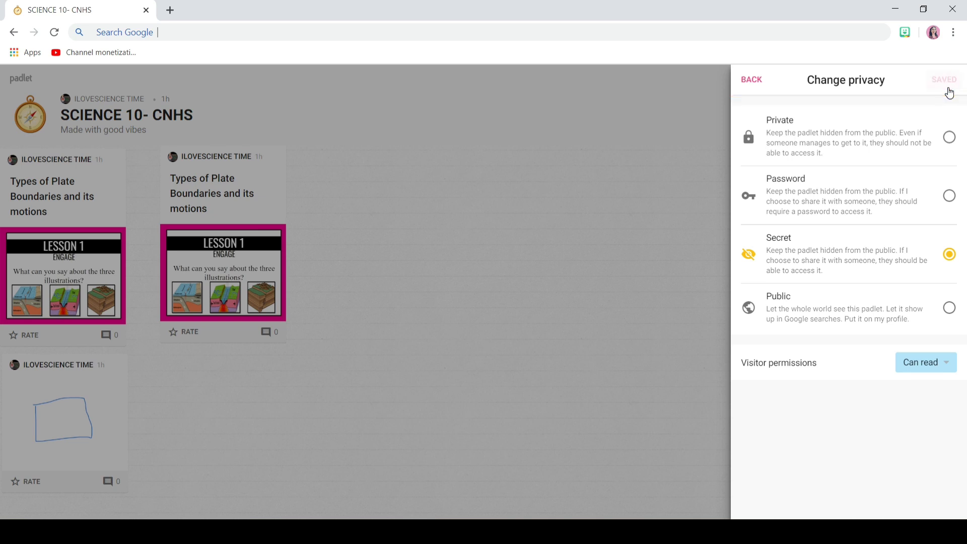
# - Return to the padlet's sharing options and look through the available share and export choices
pyautogui.click(758, 88)
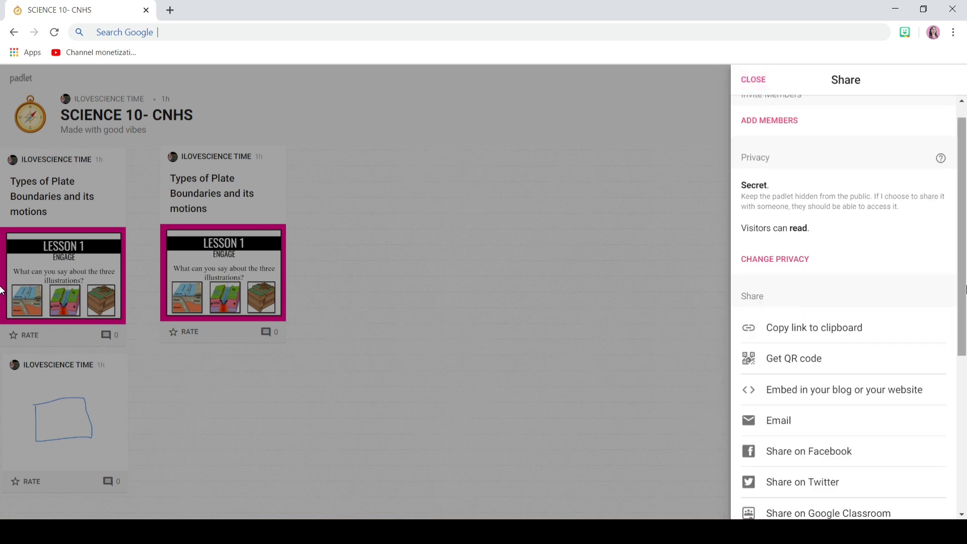
pyautogui.moveTo(962, 238); pyautogui.dragTo(962, 306)
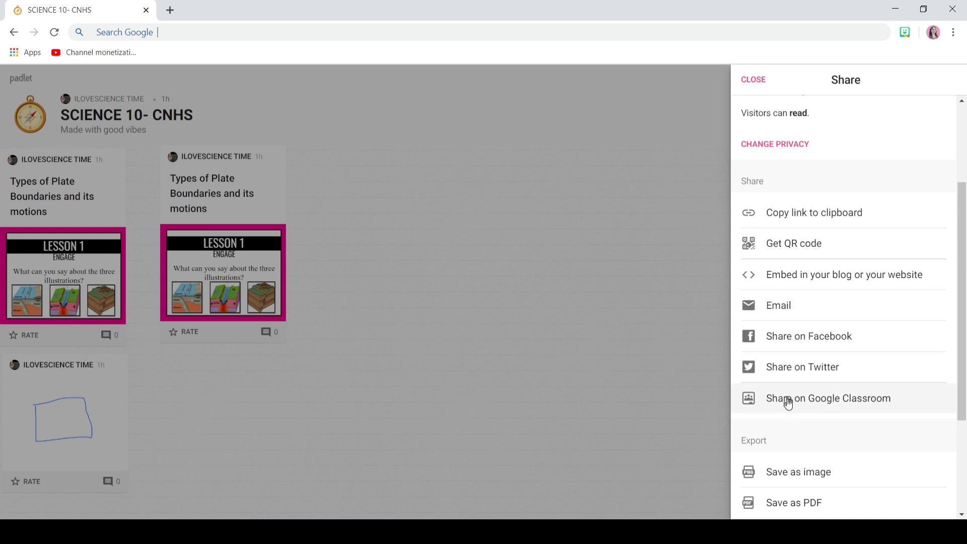
pyautogui.scroll(-2, 788, 405)
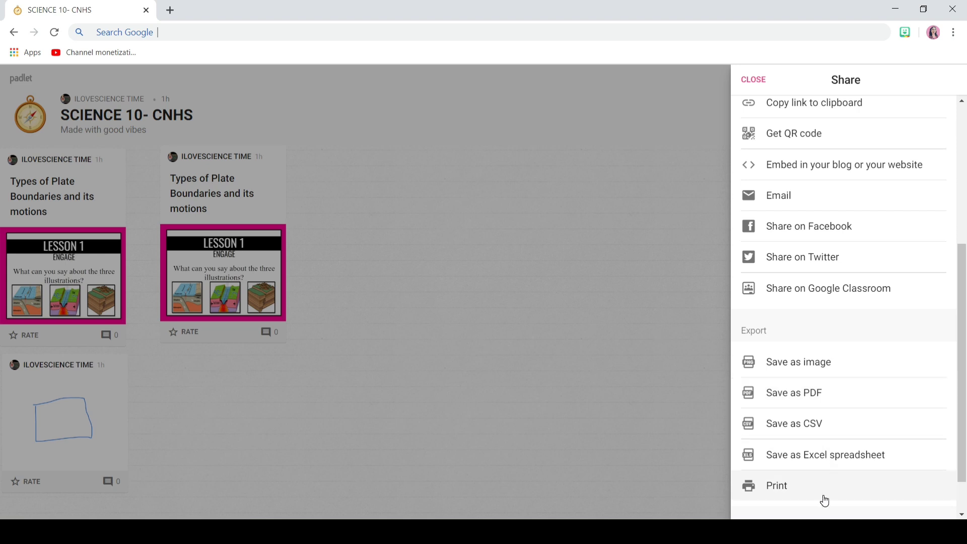
# - Start sharing the padlet to Google Classroom, choosing the padlet owner's Google account for the sign-in
pyautogui.moveTo(963, 434); pyautogui.dragTo(963, 382)
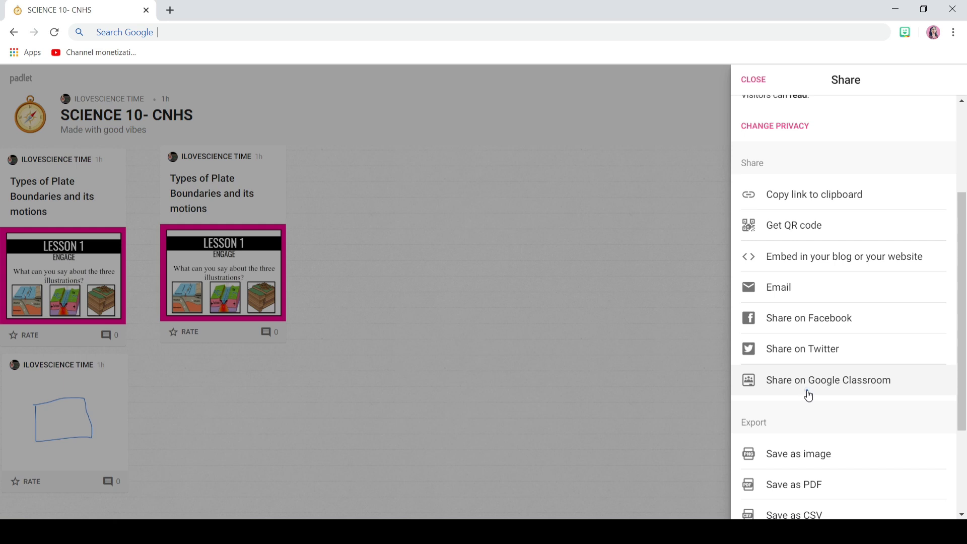
pyautogui.click(807, 395)
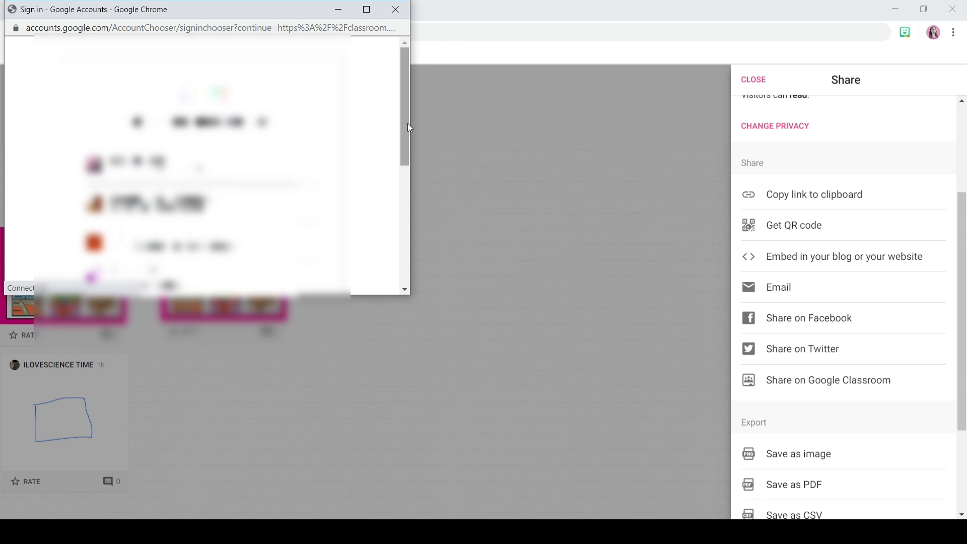
pyautogui.moveTo(407, 123); pyautogui.dragTo(403, 229)
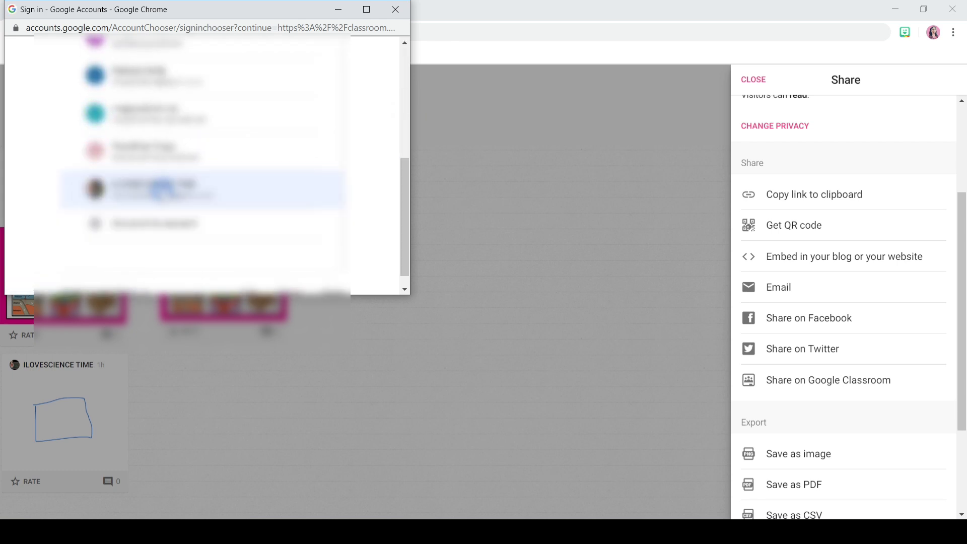
pyautogui.click(164, 191)
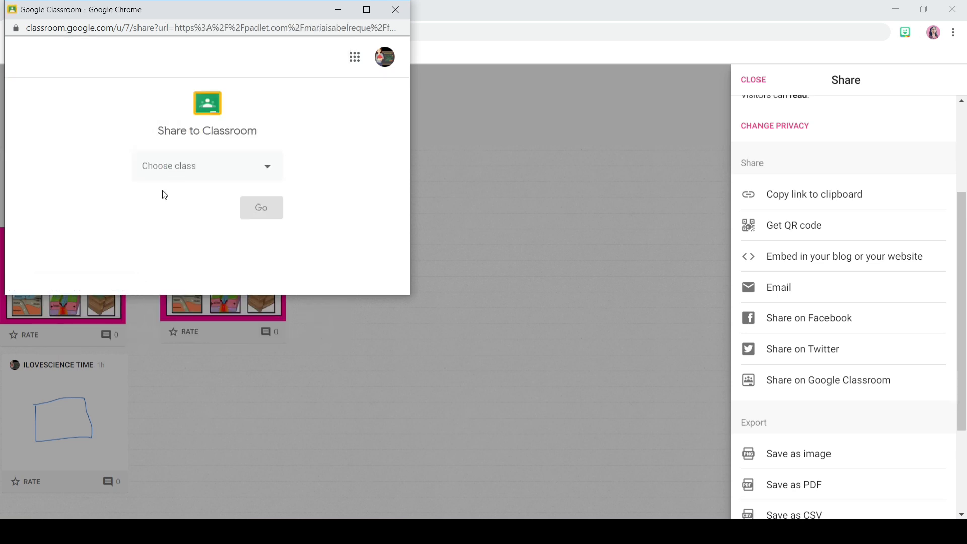
# - Choose the Science G-10 class with the Open Class Section as the Classroom sharing destination
pyautogui.click(210, 169)
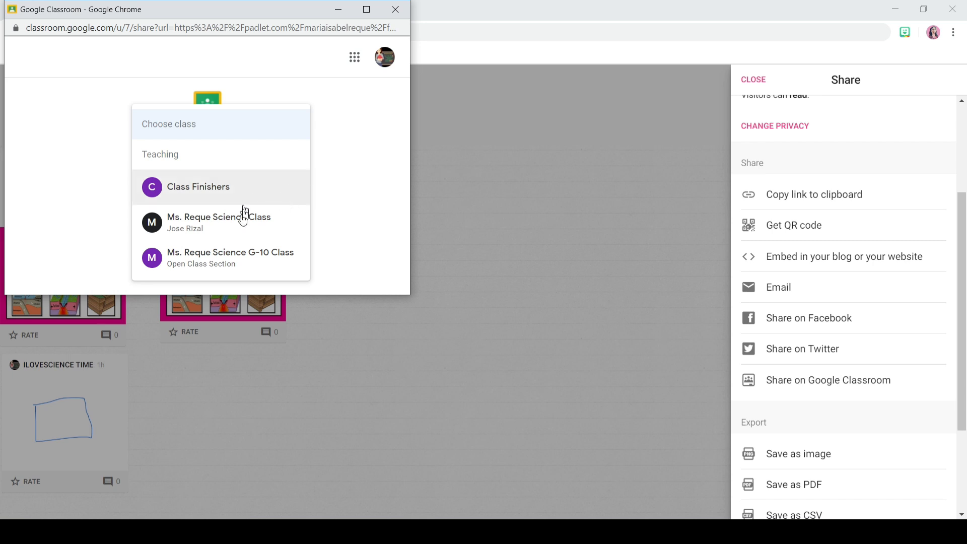
pyautogui.press('Up')
pyautogui.press('Up')
pyautogui.press('Down')
pyautogui.press('Down')
pyautogui.press('Down')
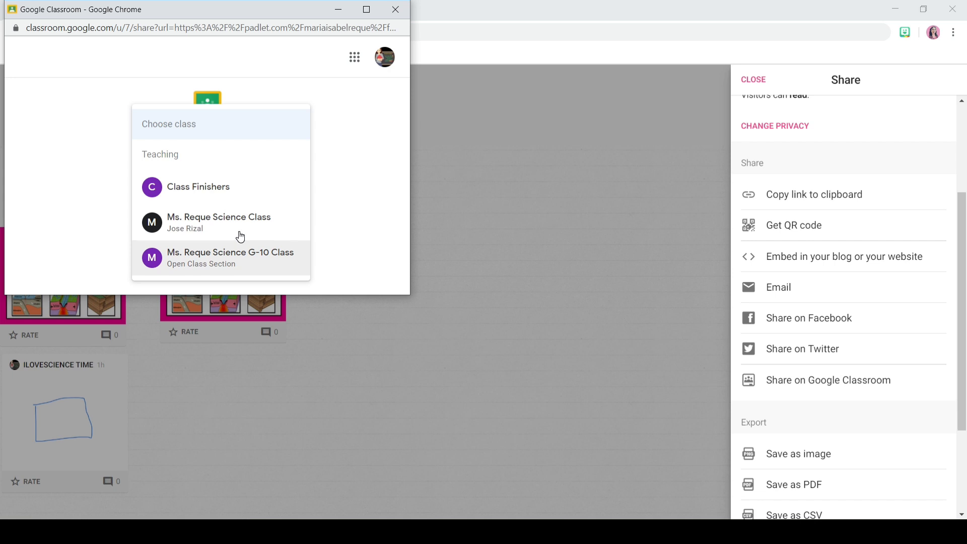
pyautogui.click(240, 269)
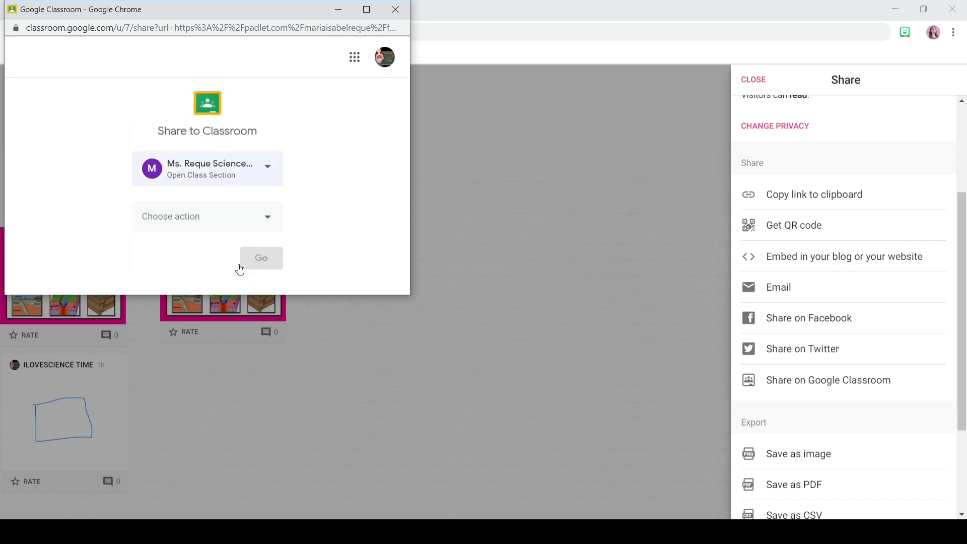
# - Set the Classroom action to Create assignment and continue to the assignment form
pyautogui.click(221, 225)
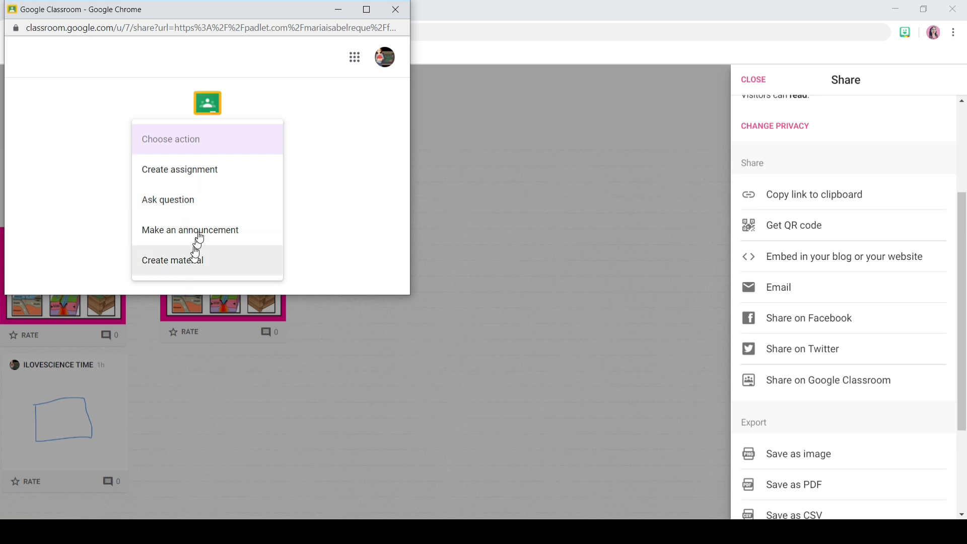
pyautogui.click(201, 173)
pyautogui.click(266, 261)
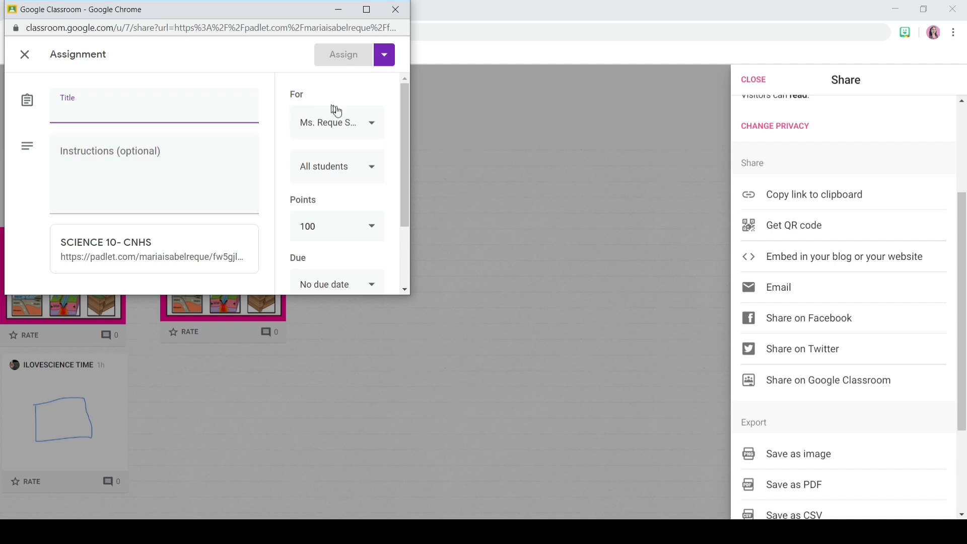
# - Title the assignment "TYPES OF PLATE BOUNDARIES" in the enlarged window and assign it to the class
pyautogui.click(367, 12)
pyautogui.press('capslock')
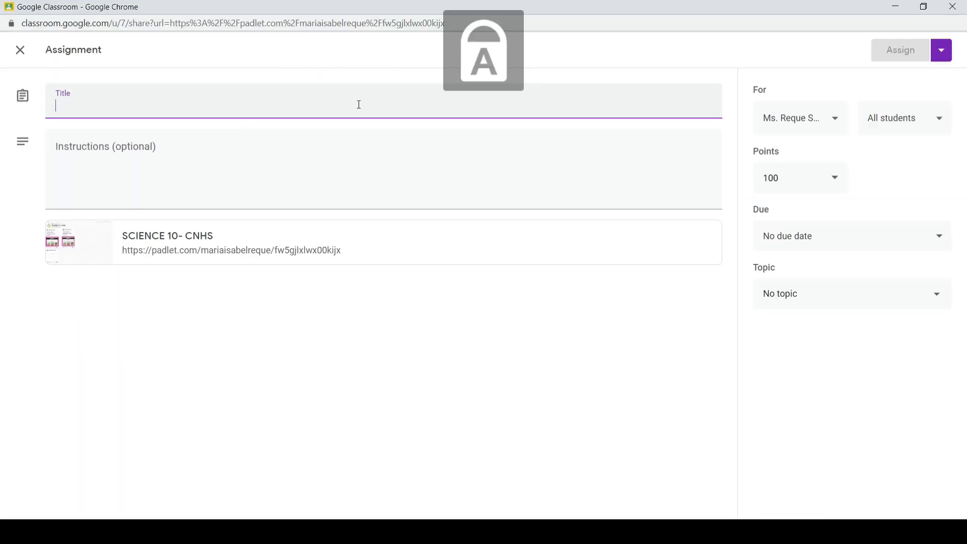
pyautogui.write('TYPES O')
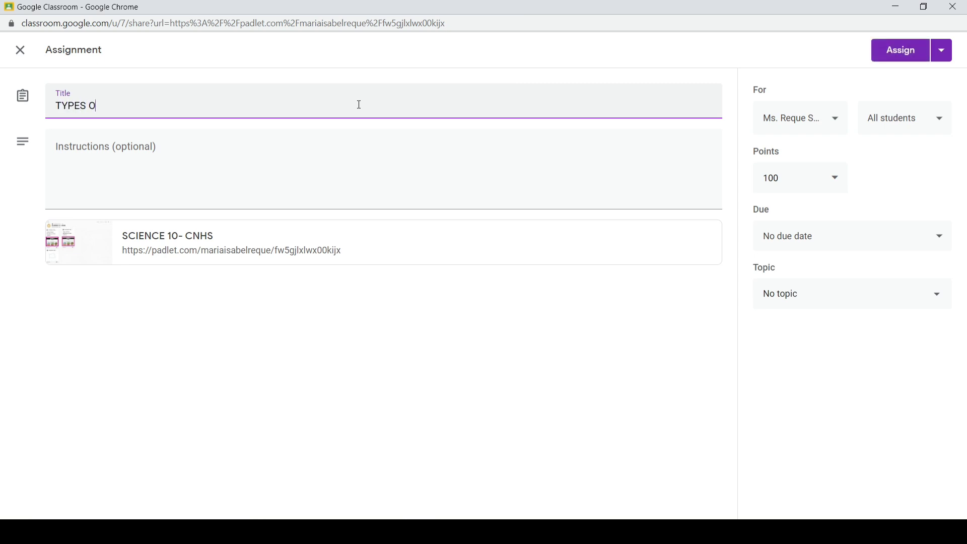
pyautogui.write('F PLATE BOUNDARIES')
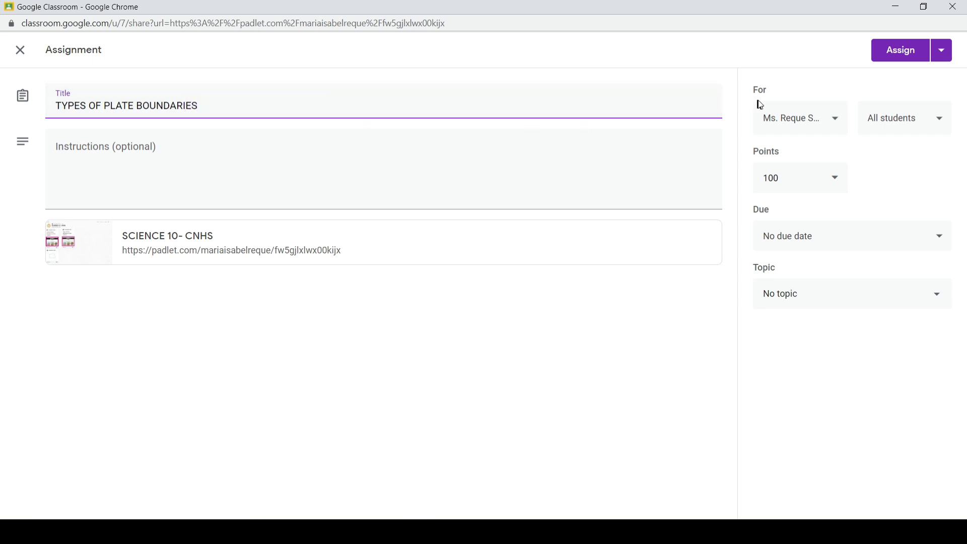
pyautogui.click(942, 51)
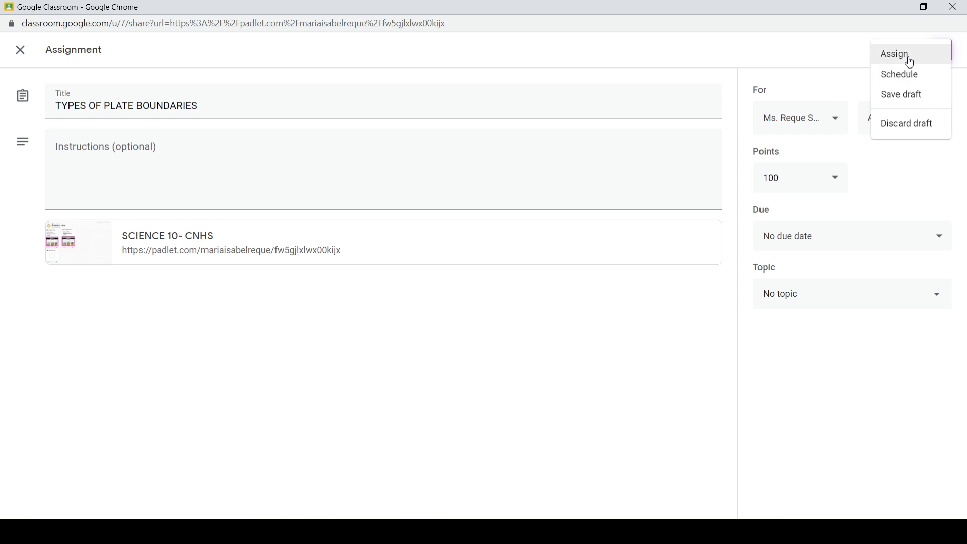
pyautogui.click(908, 56)
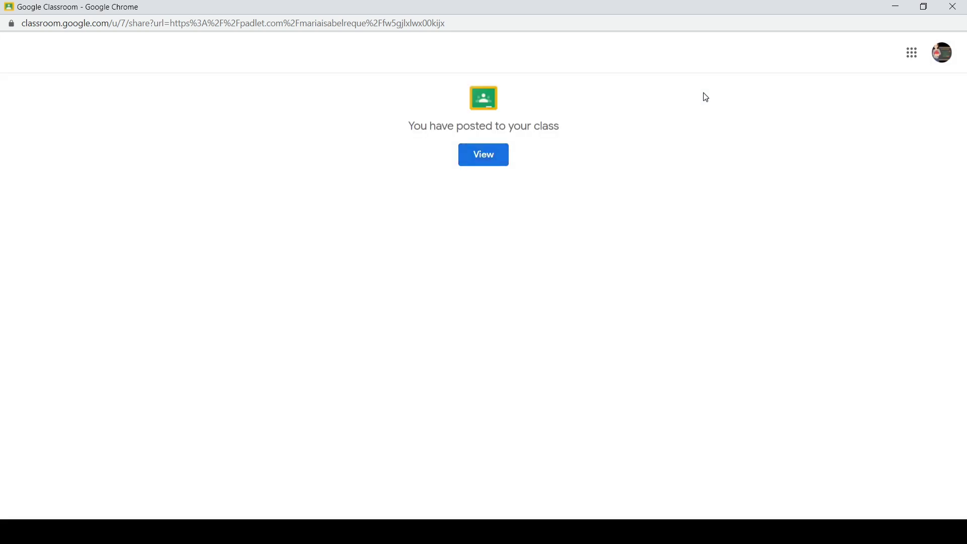
# - View the posted assignment in the Science G-10 class stream and look at its details
pyautogui.click(502, 160)
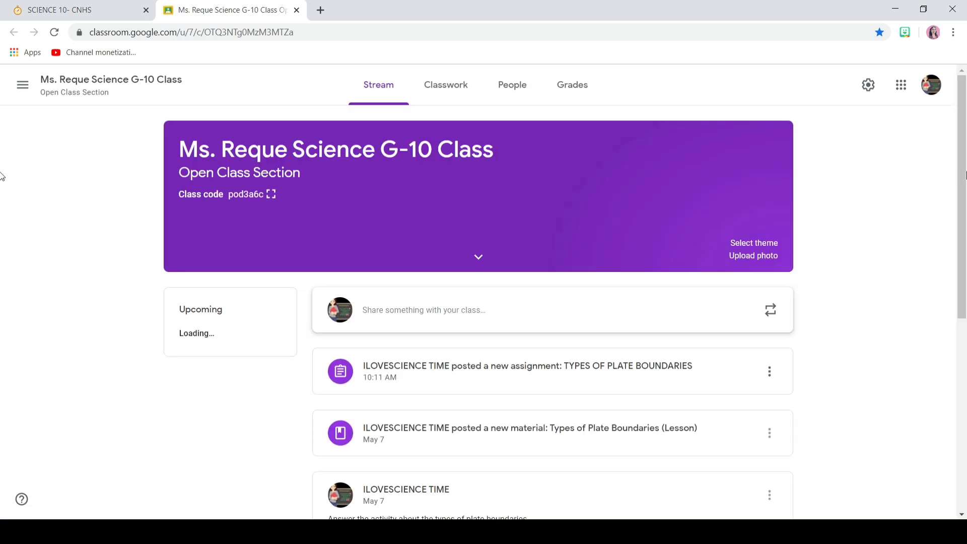
pyautogui.scroll(-1, 4, 201)
pyautogui.click(388, 403)
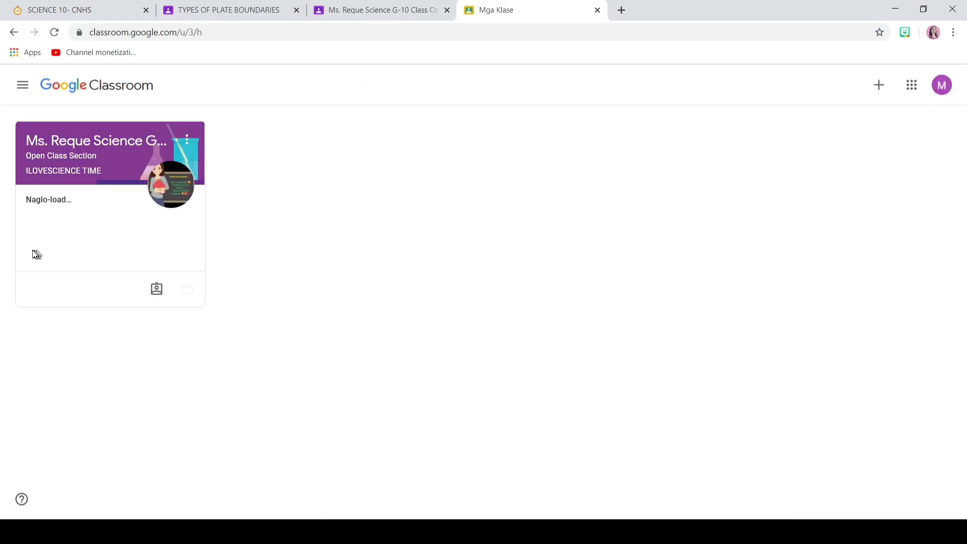
# - From the student account, open the Science G-10 class's TYPES OF PLATE BOUNDARIES assignment and follow its attached SCIENCE 10- CNHS padlet link
pyautogui.click(107, 162)
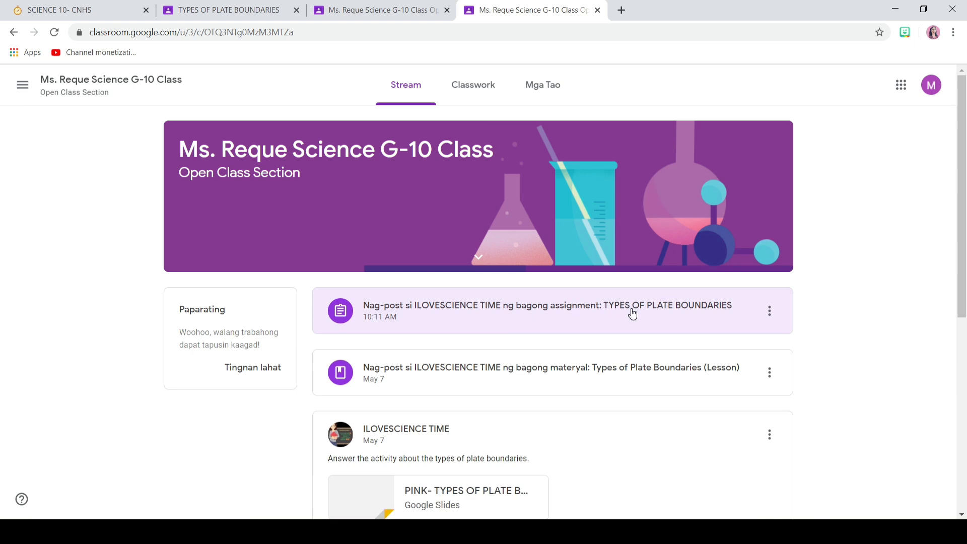
pyautogui.click(702, 329)
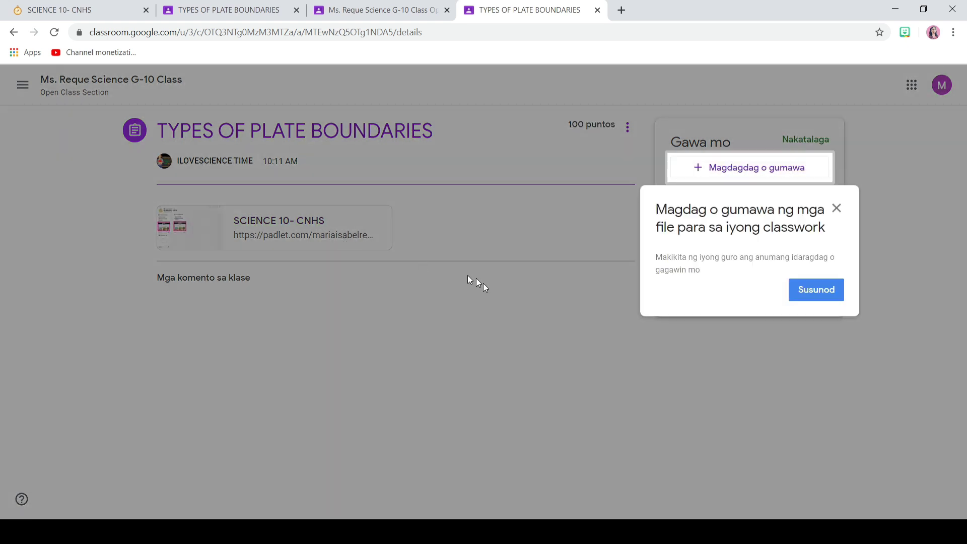
pyautogui.click(838, 209)
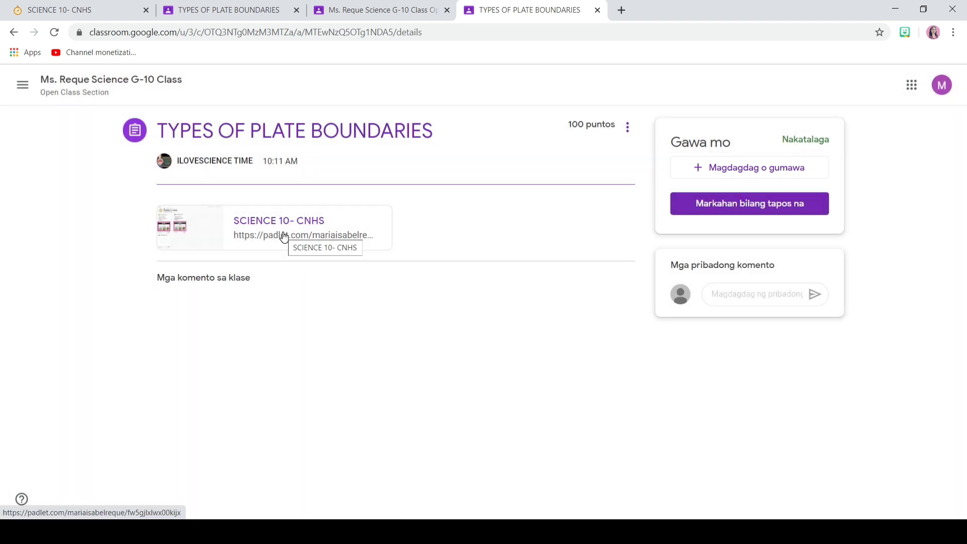
pyautogui.click(284, 237)
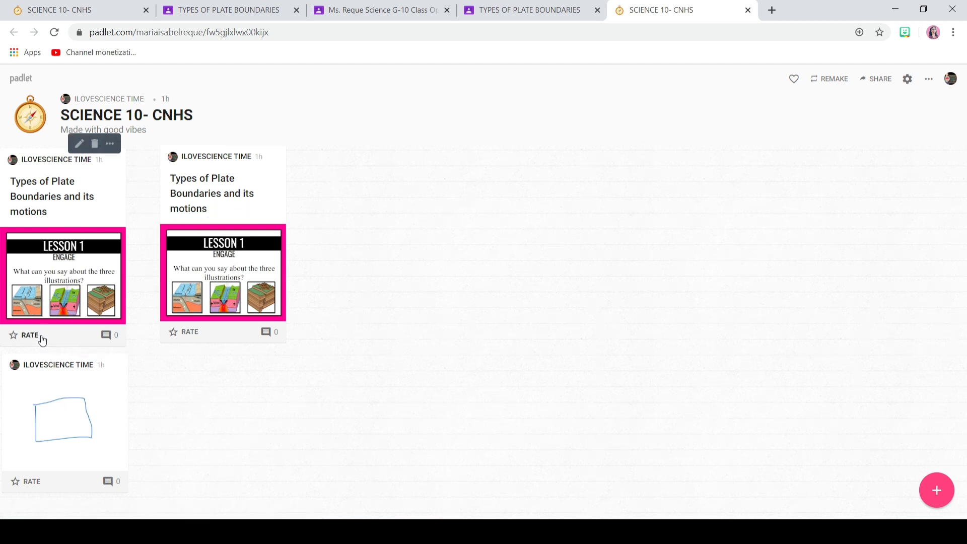
# - Post the comment "Convergent Plate Boundary" on the lesson post above the drawing post
pyautogui.click(108, 336)
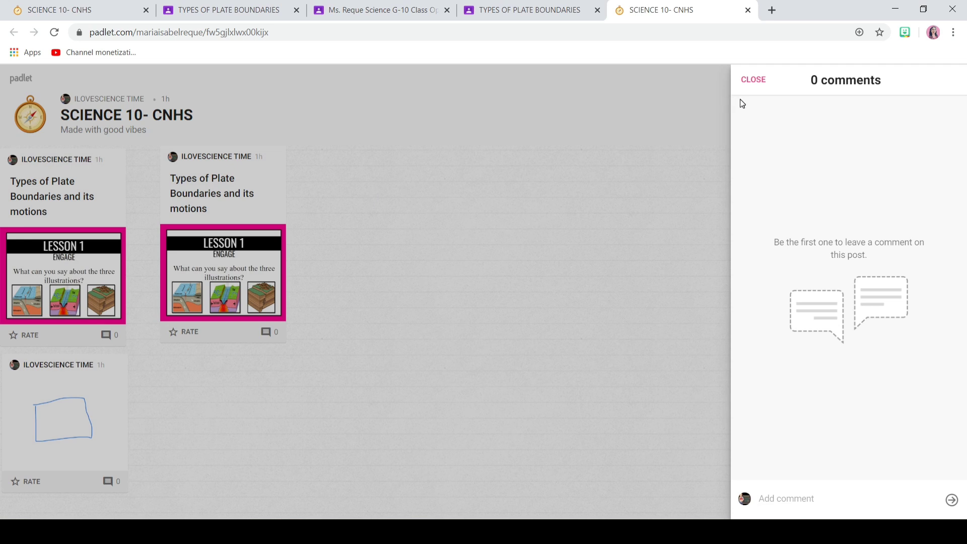
pyautogui.write('C')
pyautogui.press('capslock')
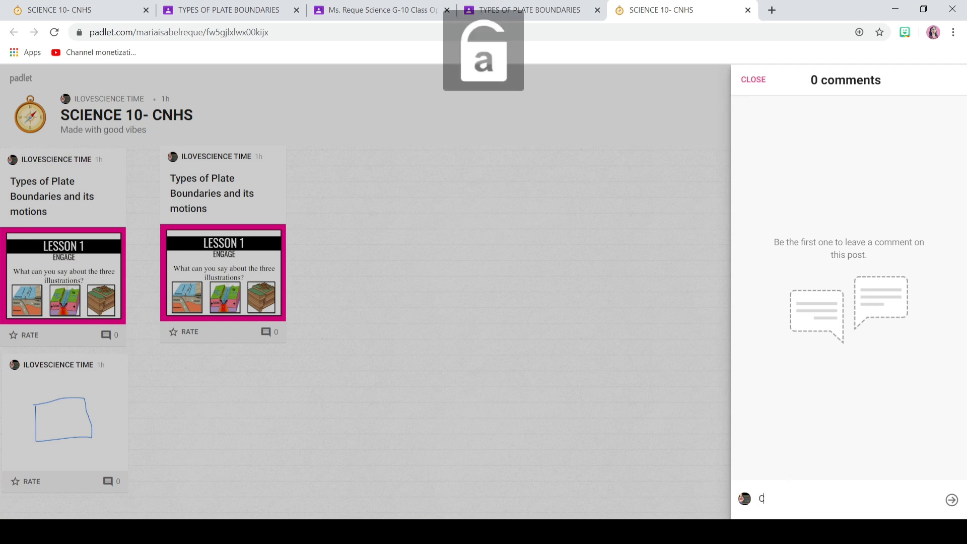
pyautogui.write('onvergent Plate')
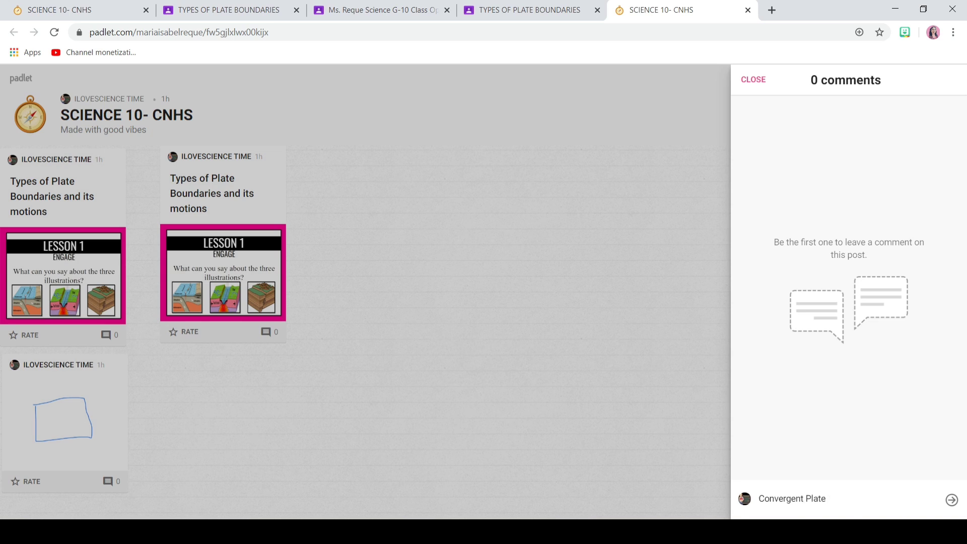
pyautogui.write('ry')
pyautogui.click(951, 500)
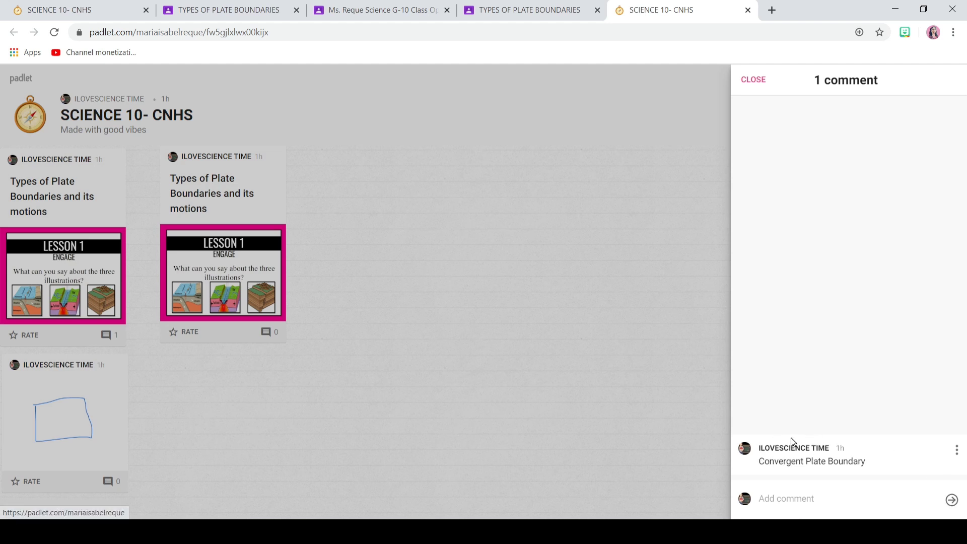
# - Switch to the original padlet page, look at the options available for the posted comment, and close the comments
pyautogui.hotkey('ctrl', 't')
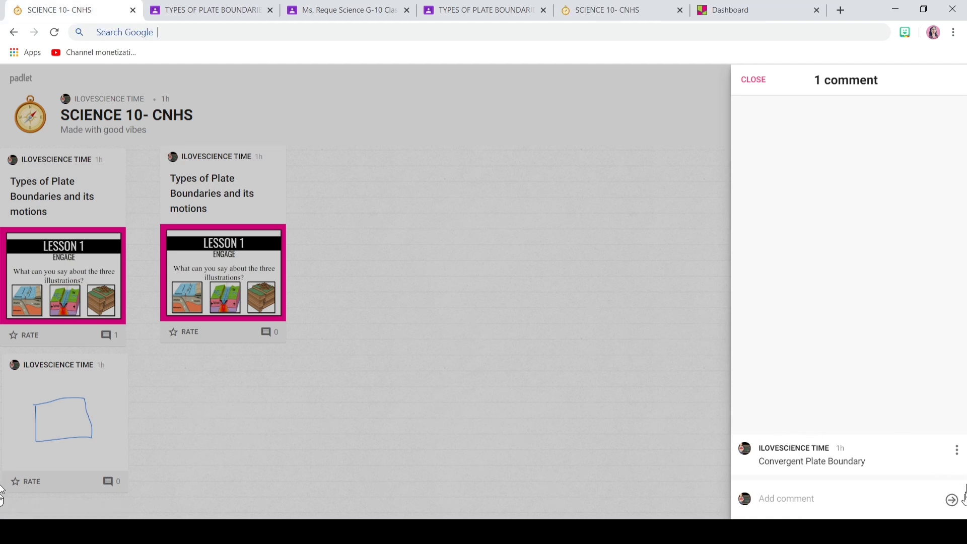
pyautogui.click(957, 450)
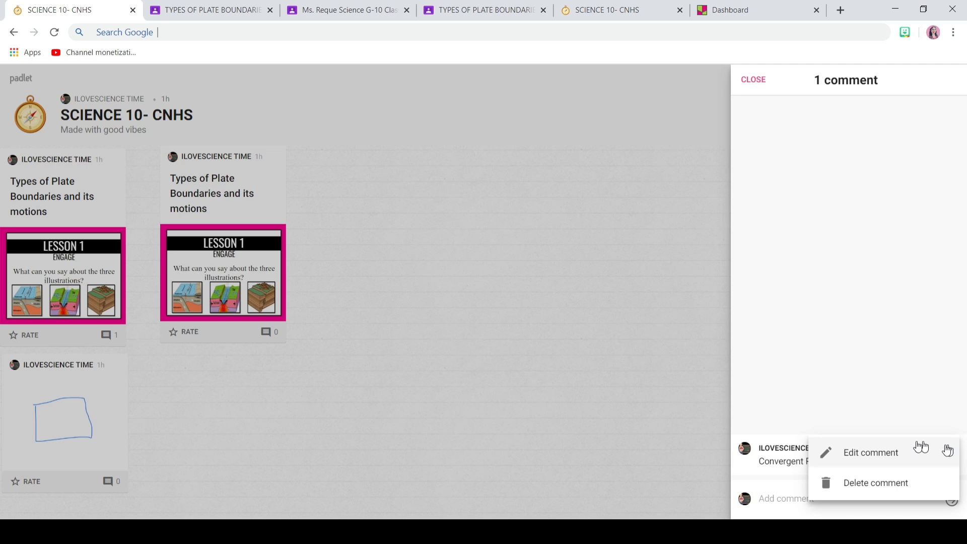
pyautogui.click(546, 367)
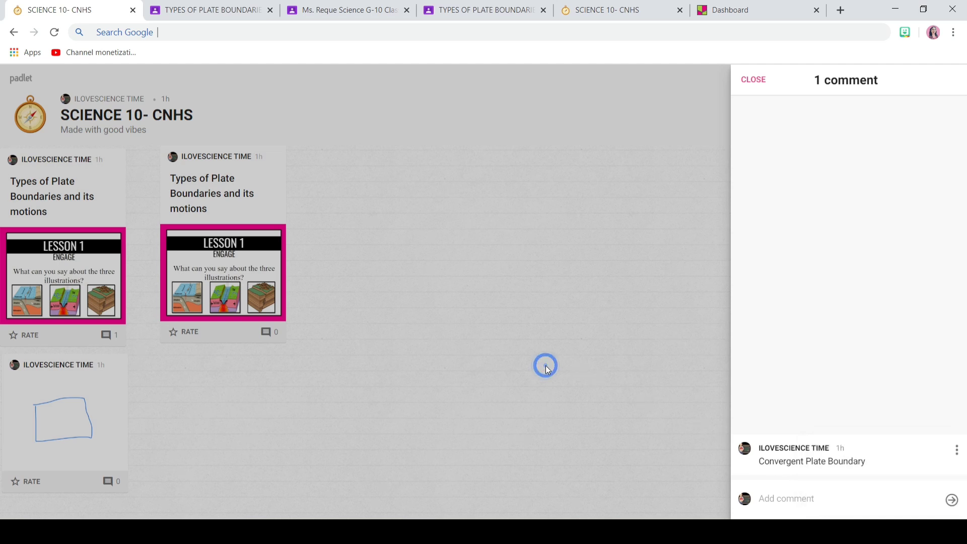
pyautogui.click(754, 79)
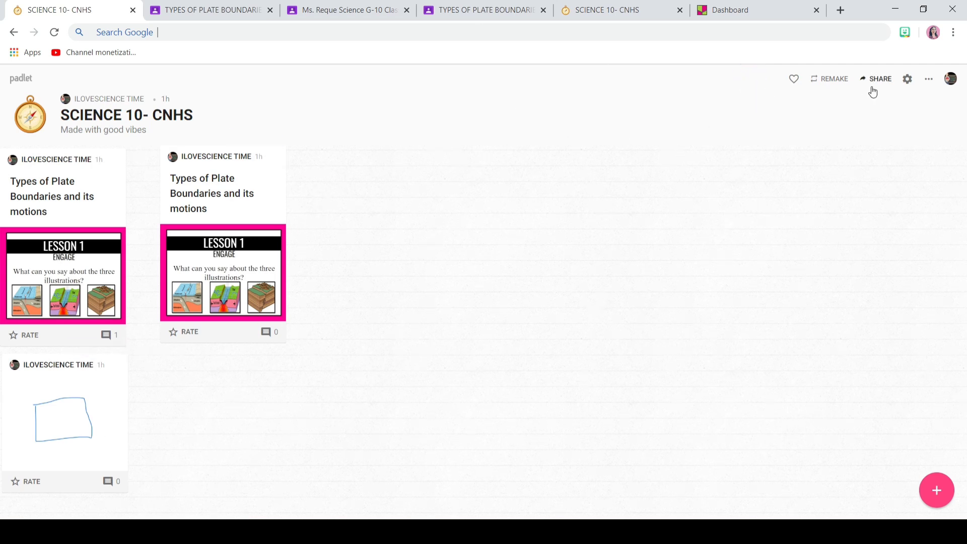
# - Turn on Require Approval under the padlet's content filtering, save the settings, and return to the canvas
pyautogui.click(907, 80)
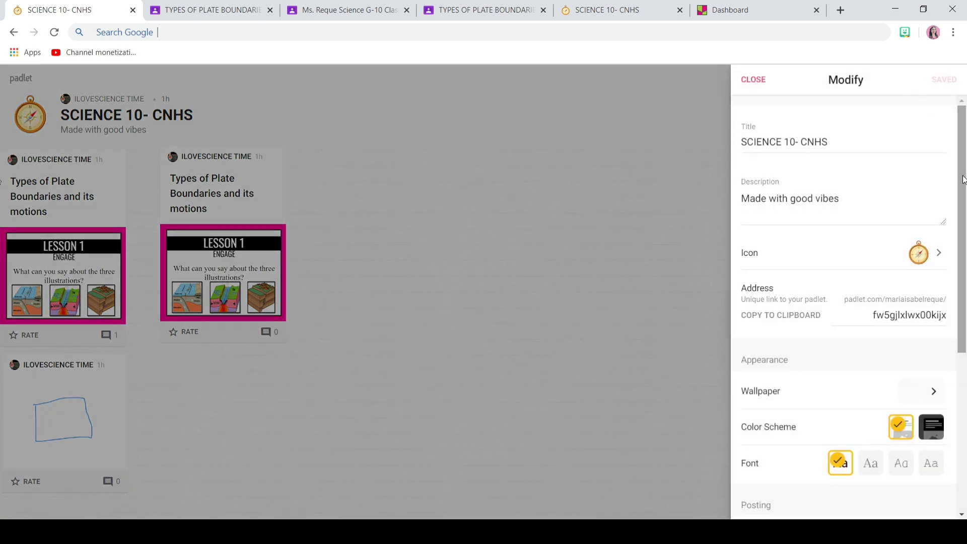
pyautogui.moveTo(965, 175); pyautogui.dragTo(965, 200)
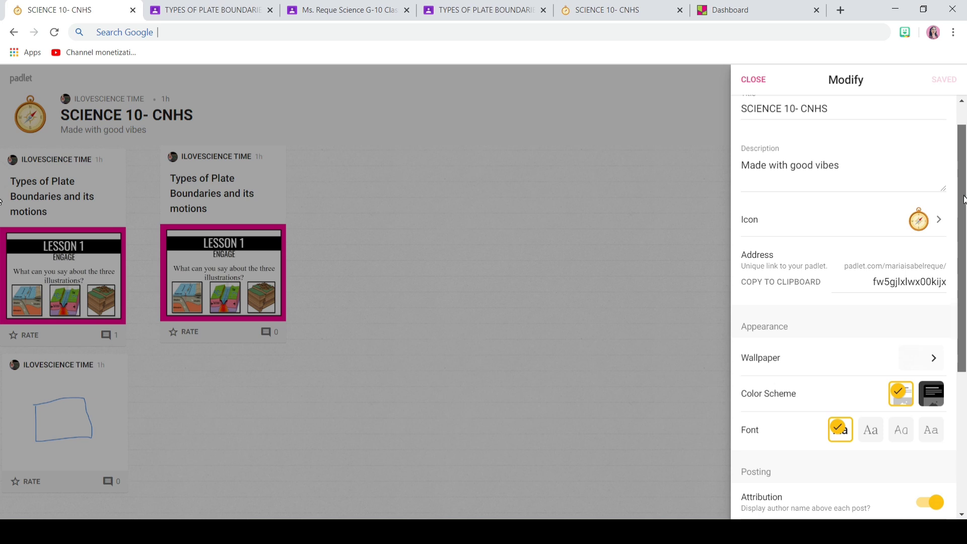
pyautogui.scroll(-5, 964, 199)
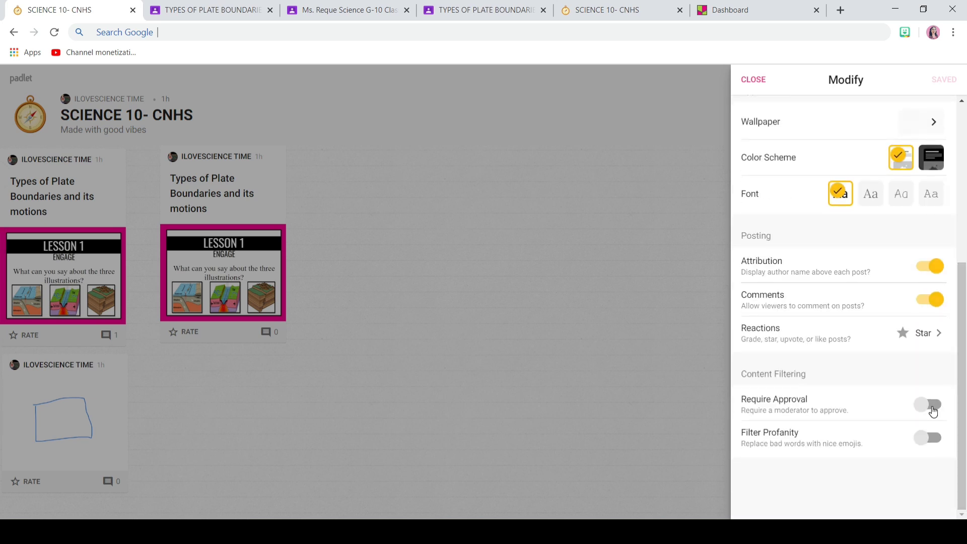
pyautogui.click(932, 408)
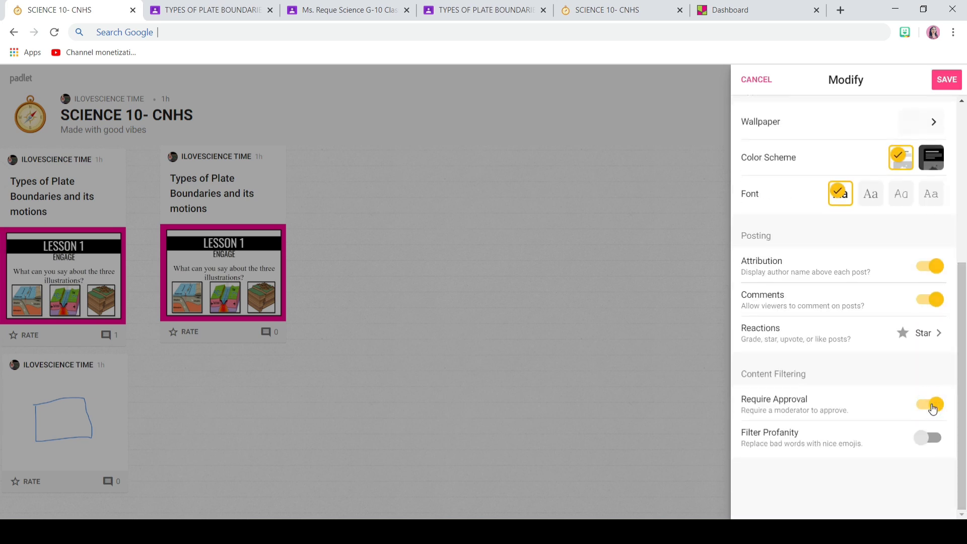
pyautogui.click(955, 79)
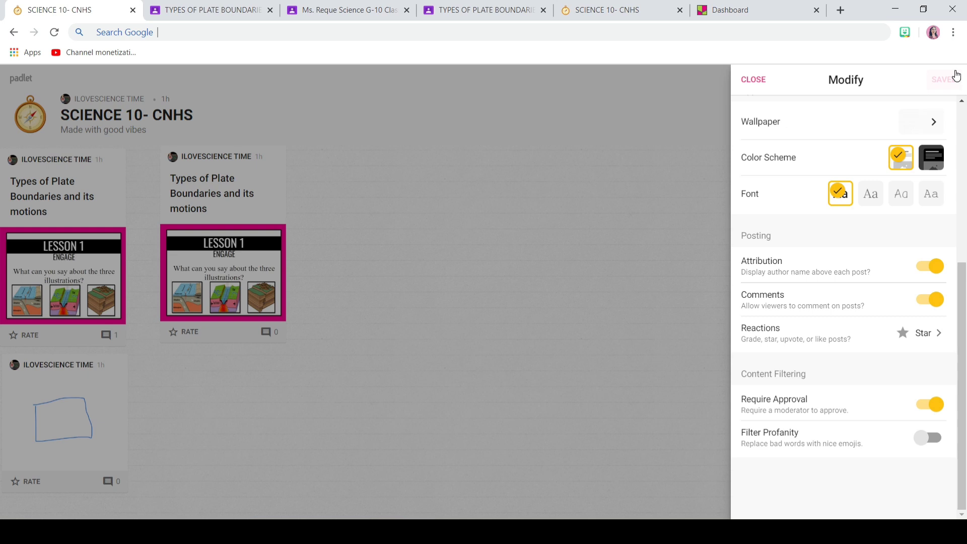
pyautogui.click(751, 78)
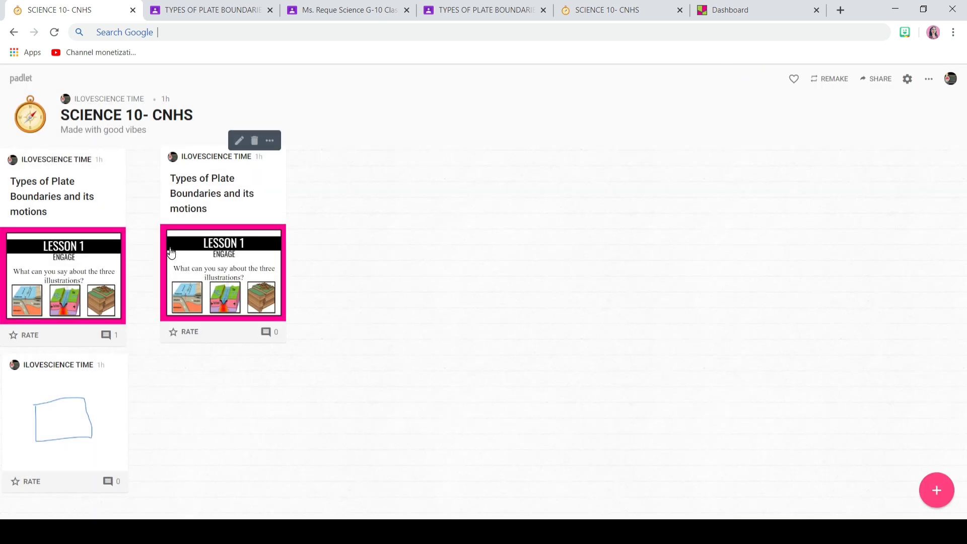
# - Review the comment on the lesson post above the drawing post and the padlet's Remake options, closing both without changes
pyautogui.click(106, 335)
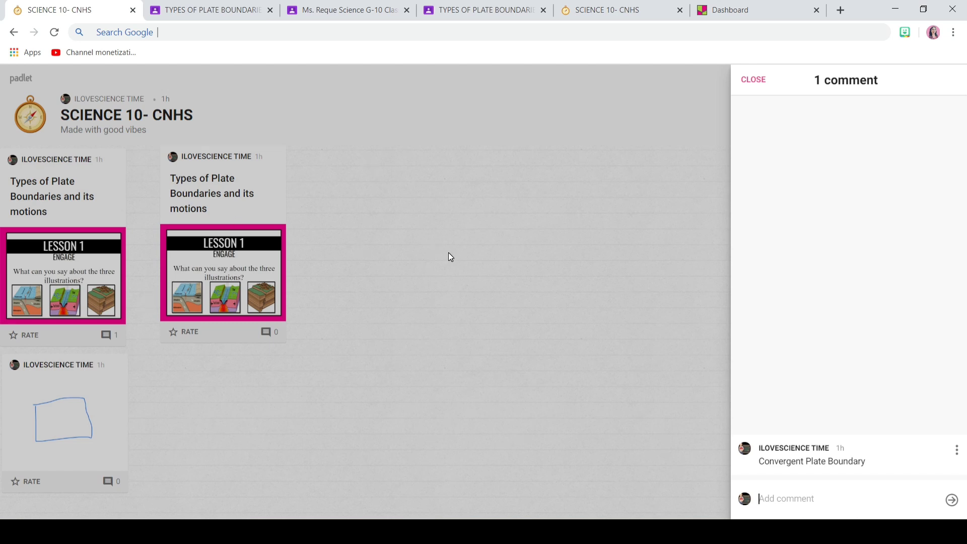
pyautogui.click(752, 79)
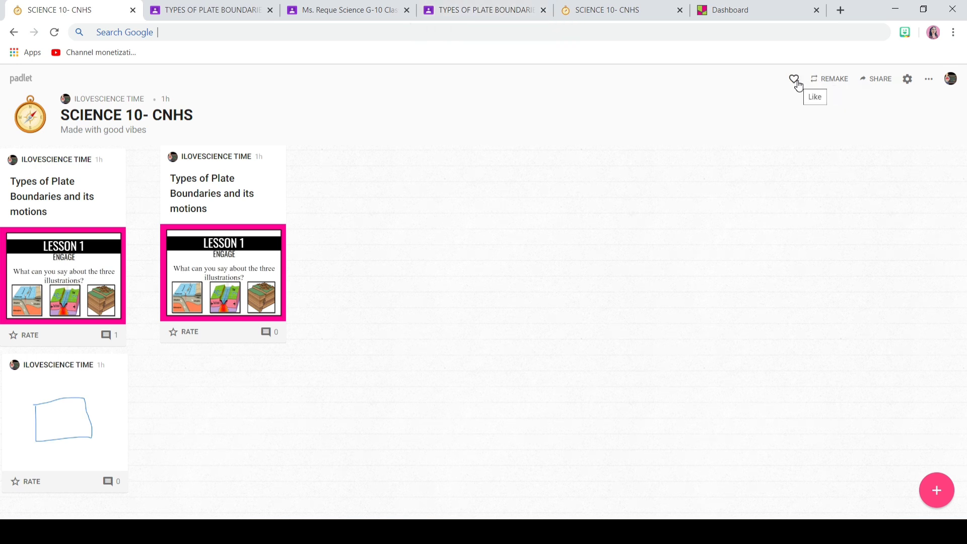
pyautogui.click(832, 81)
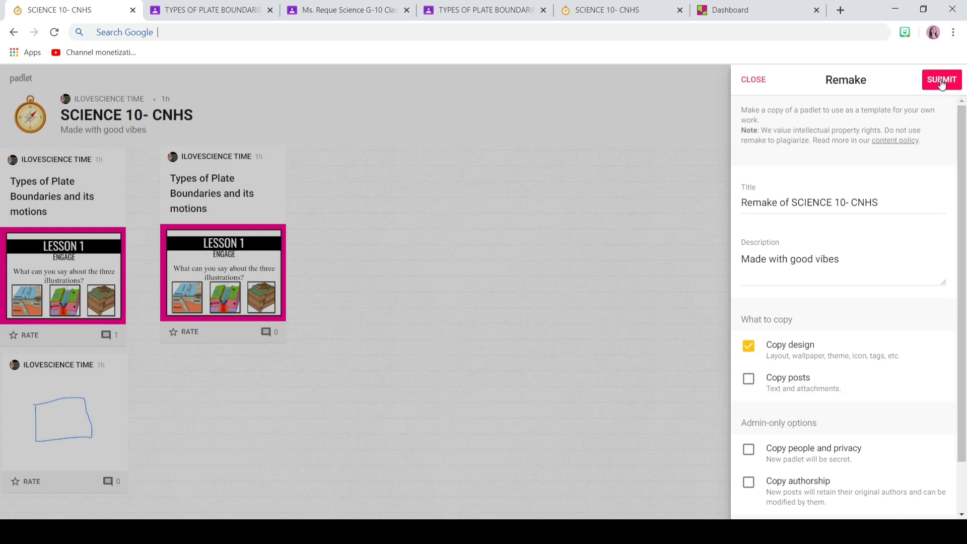
pyautogui.moveTo(962, 163); pyautogui.dragTo(960, 286)
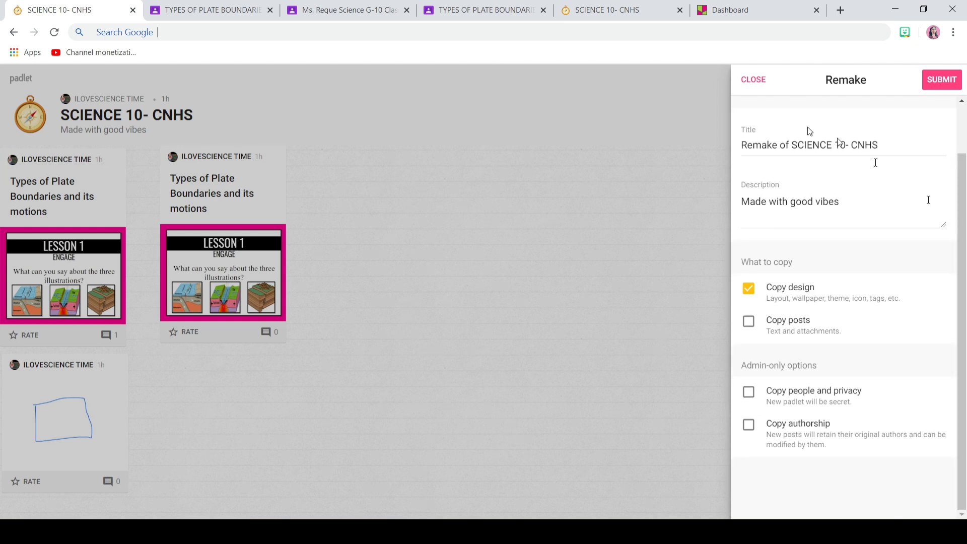
pyautogui.click(745, 87)
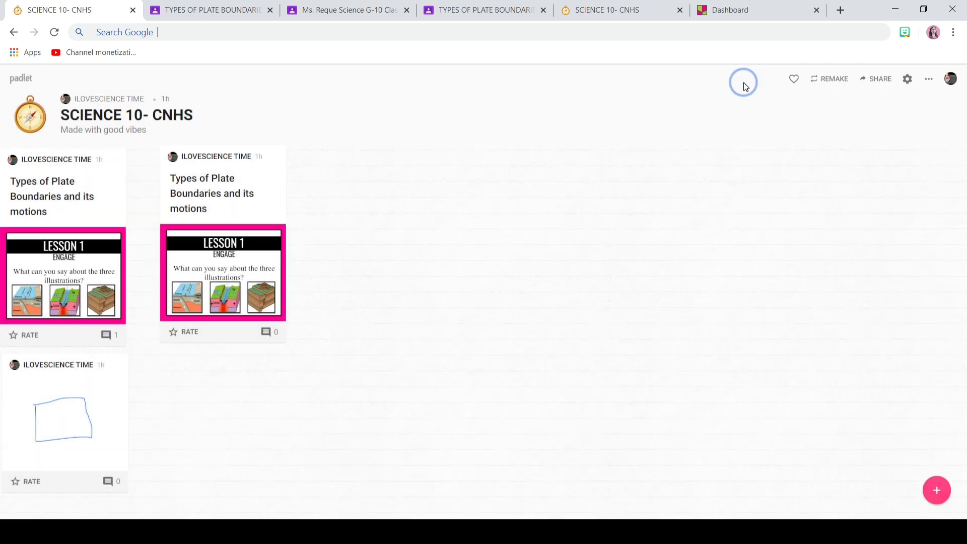
# - In the padlet's sharing options, search for the fellow teacher's username and add that account as a member
pyautogui.click(867, 80)
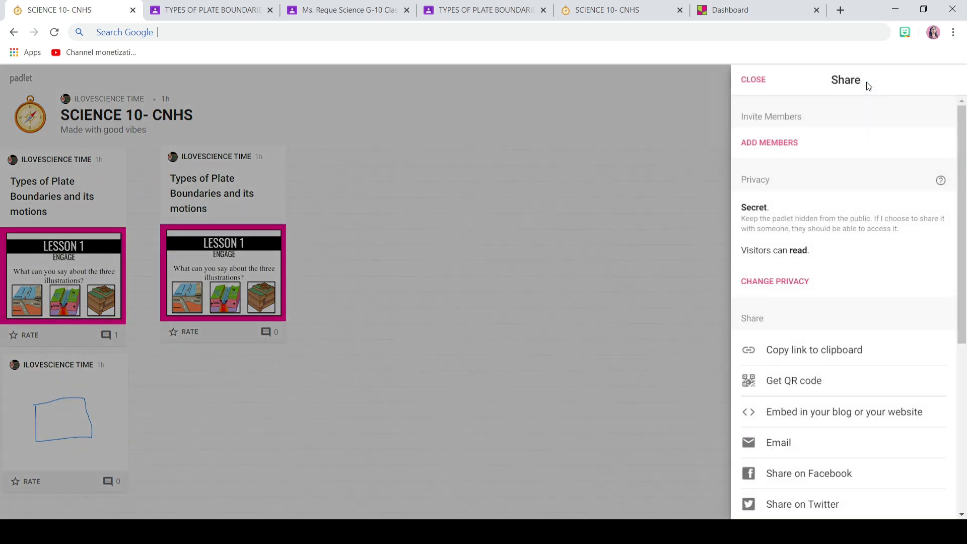
pyautogui.click(771, 143)
pyautogui.click(777, 103)
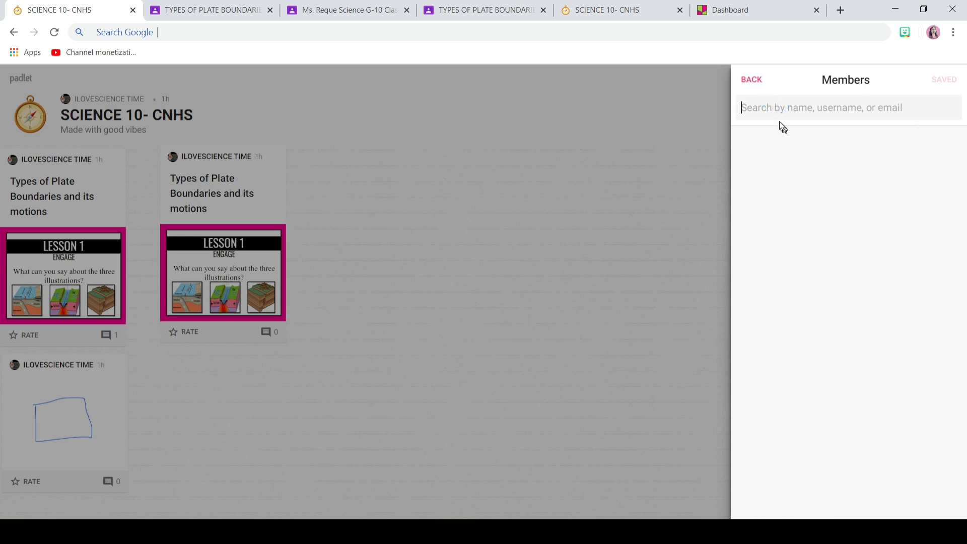
pyautogui.write('e')
pyautogui.write('acher')
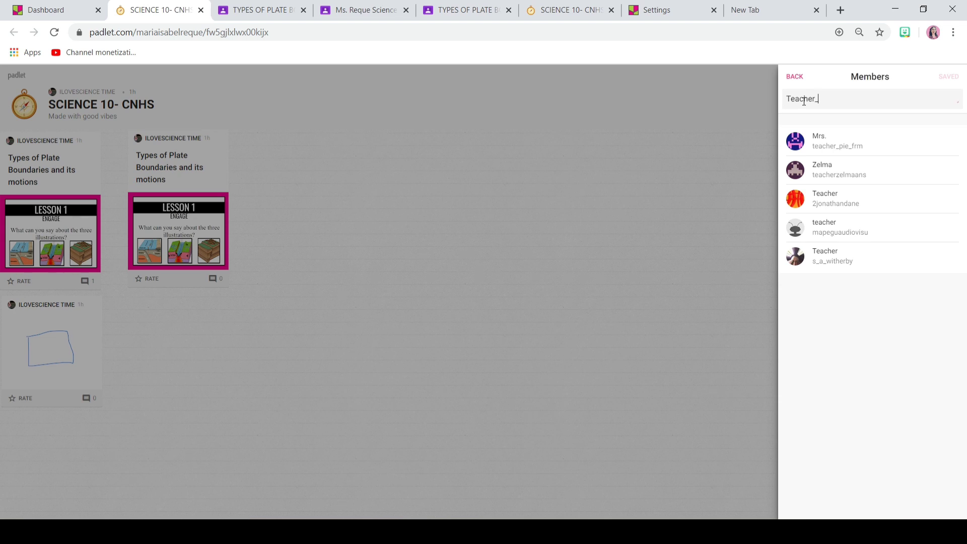
pyautogui.write('_Issa')
pyautogui.click(836, 146)
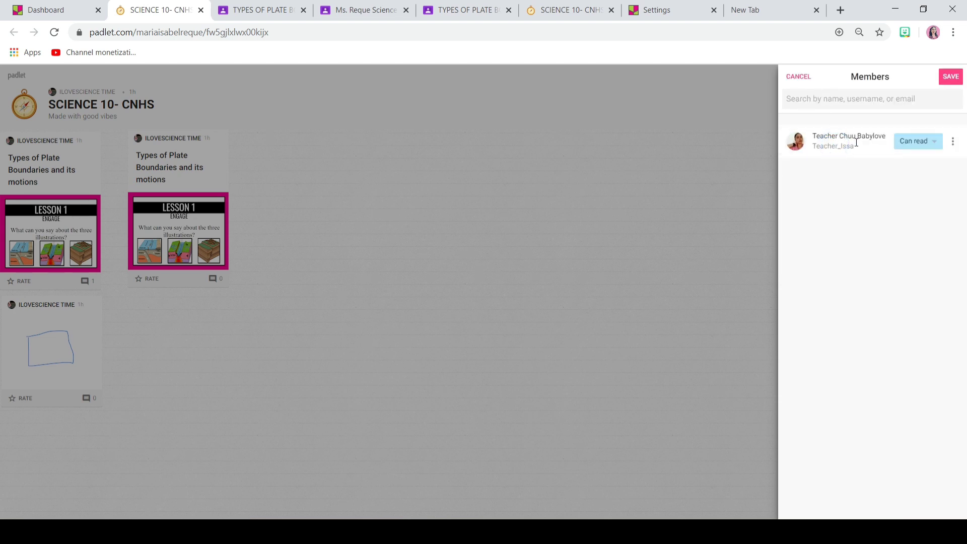
# - Set the added member's permission to Can administer, save the member list, and close the sharing options
pyautogui.click(914, 146)
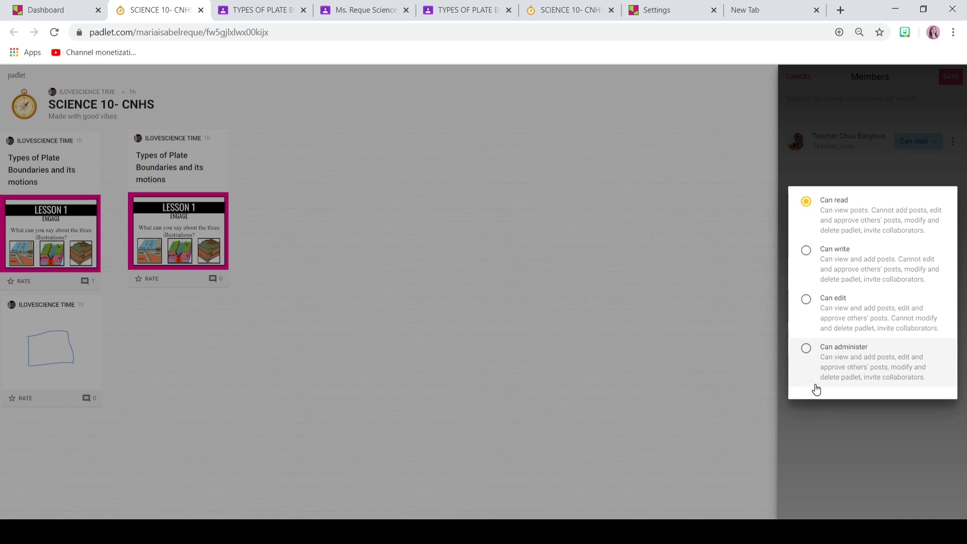
pyautogui.click(805, 348)
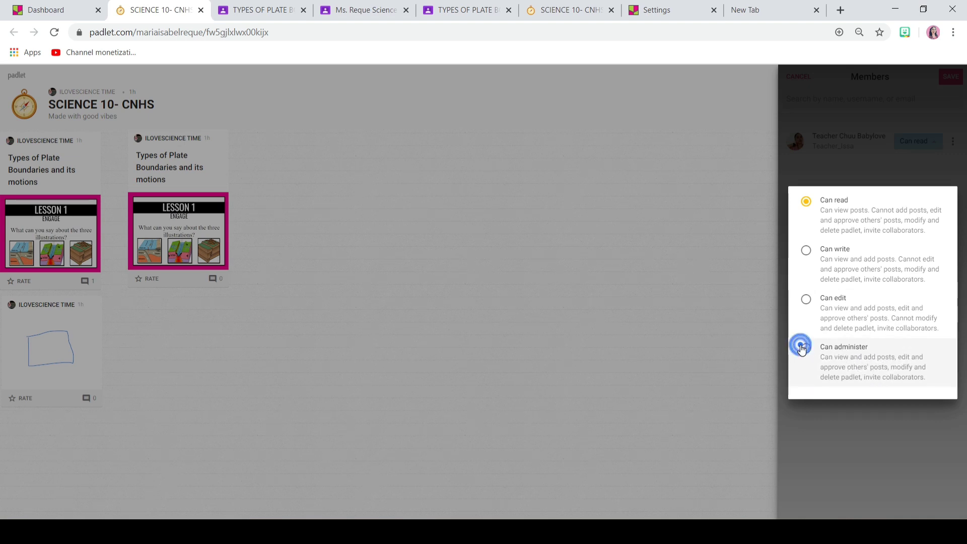
pyautogui.click(868, 163)
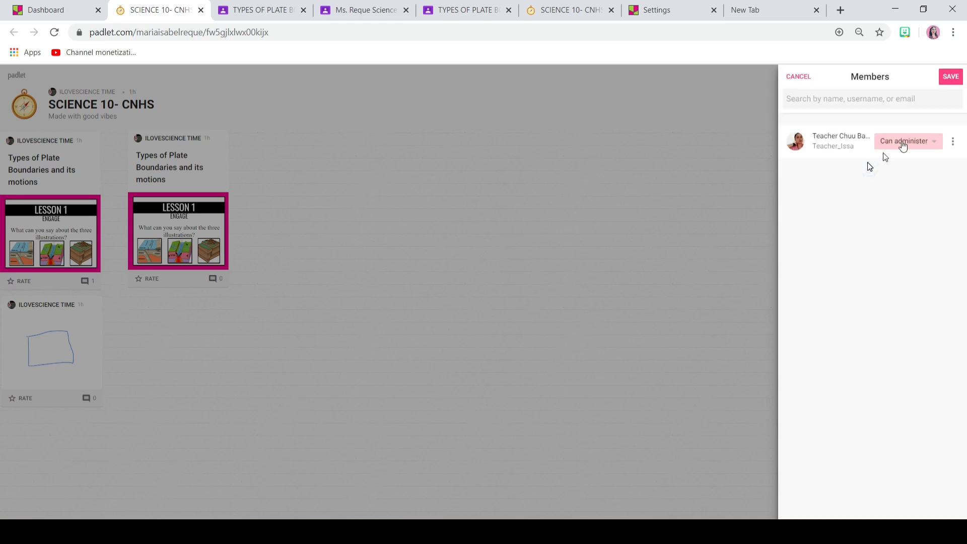
pyautogui.click(945, 83)
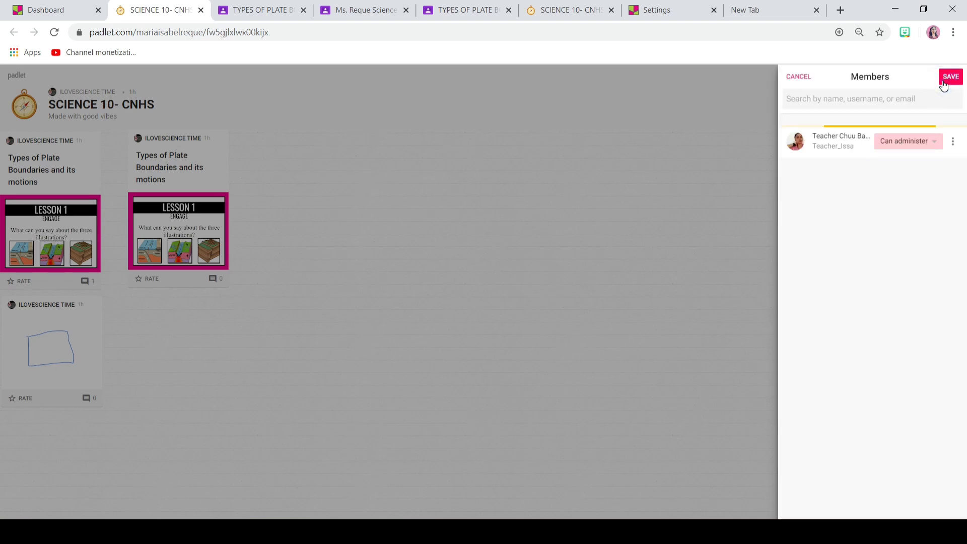
pyautogui.click(795, 79)
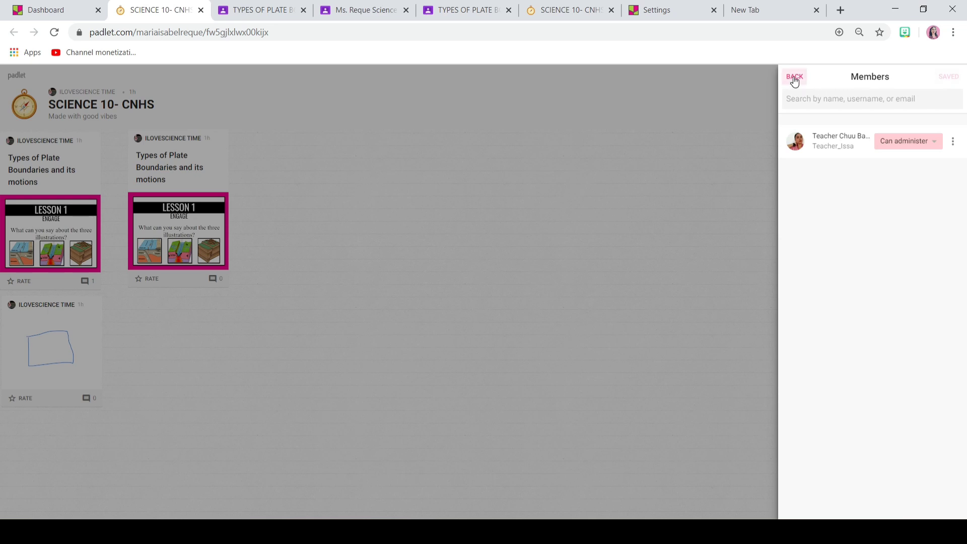
pyautogui.click(797, 79)
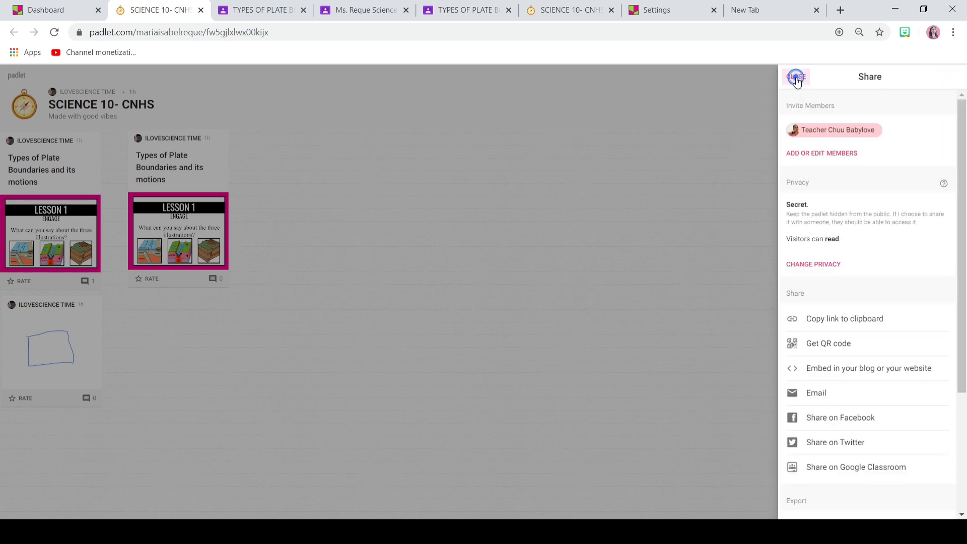